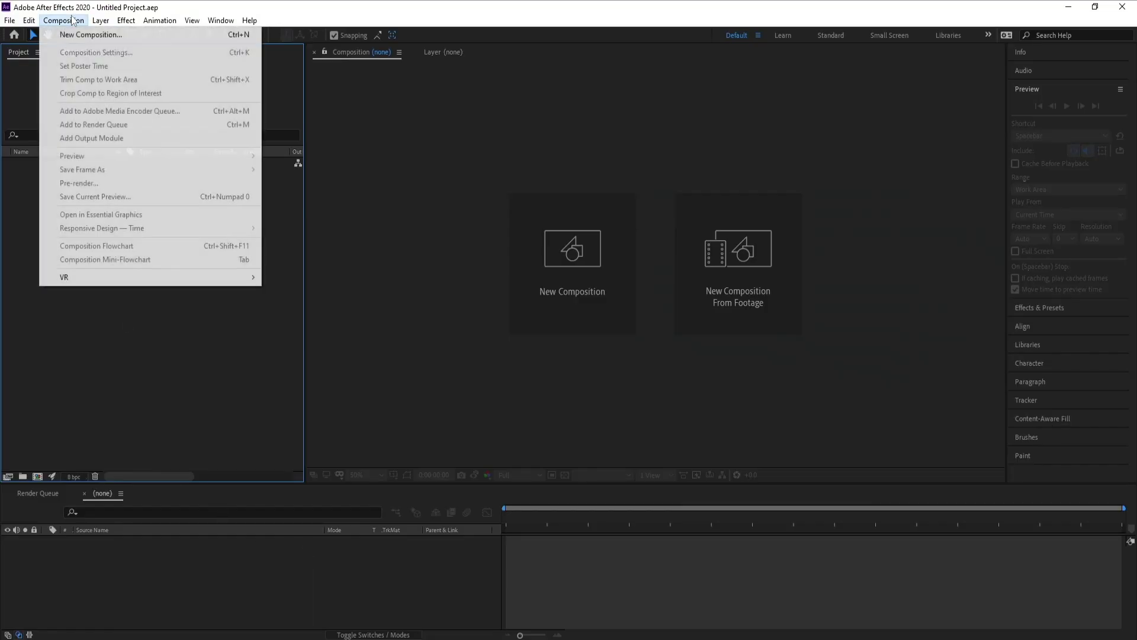
Create Comp 1 at 1920×1080, 60 fps, 10 seconds, holding a black solid named Particular.
click(77, 33)
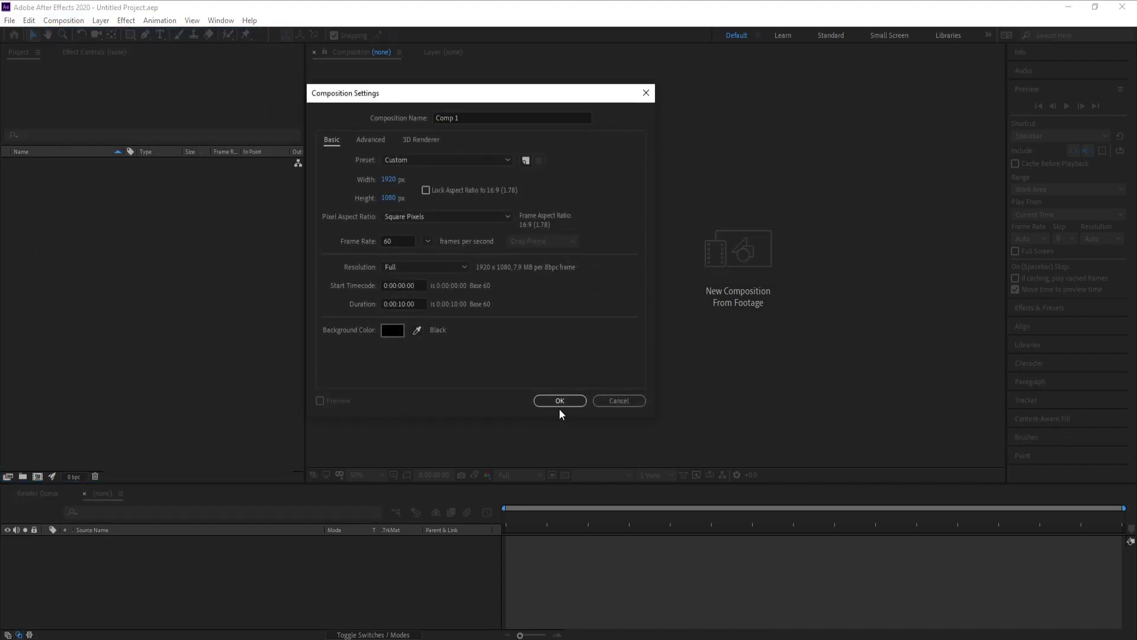
click(559, 402)
click(101, 21)
mouse_move(116, 36)
click(314, 48)
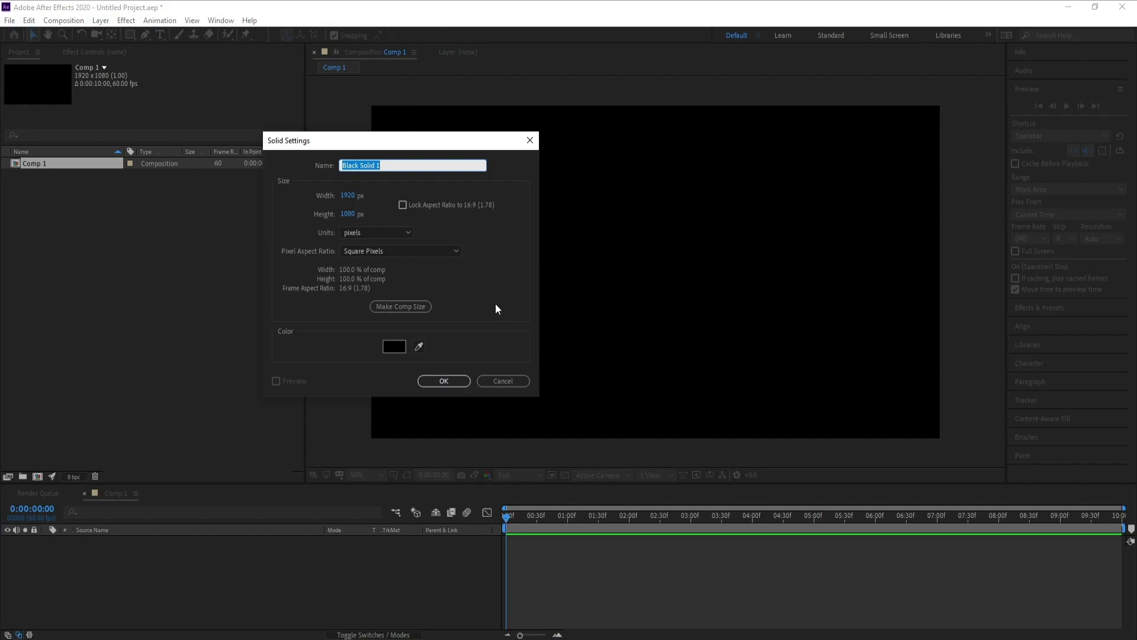
text(Particular)
click(465, 381)
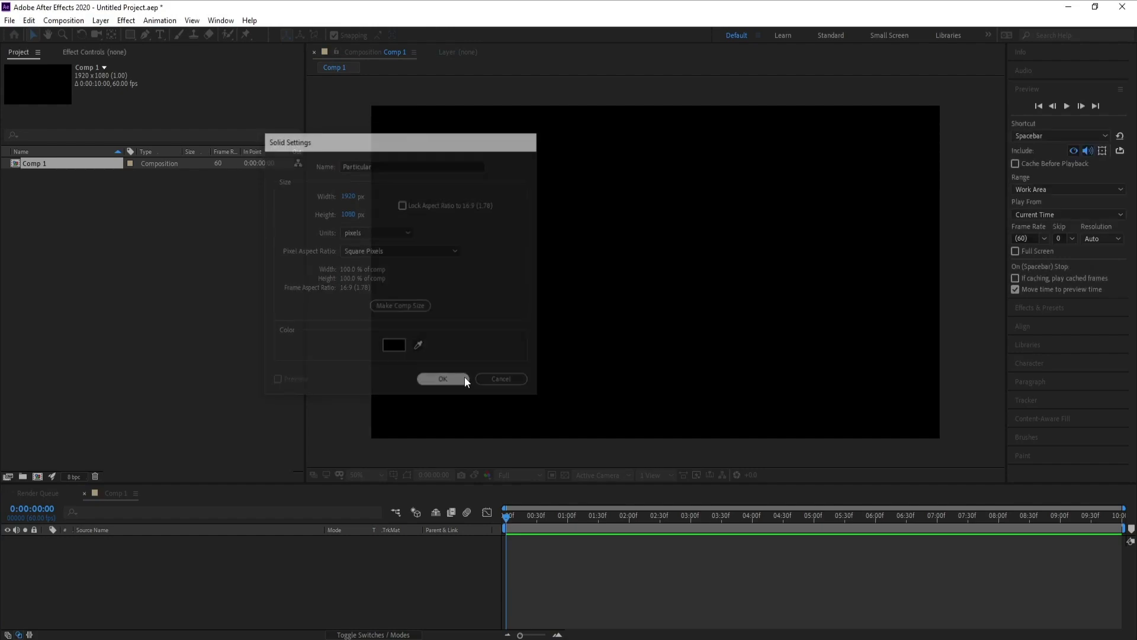
Apply Trapcode Particular to the Particular solid and move the playhead forward.
click(126, 20)
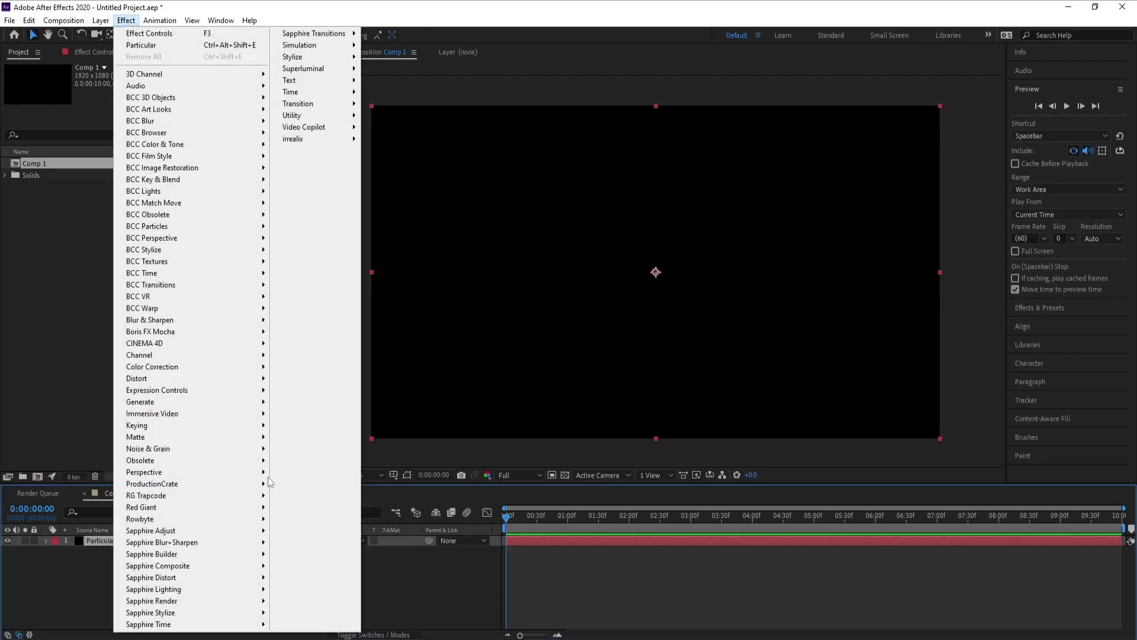
mouse_move(234, 497)
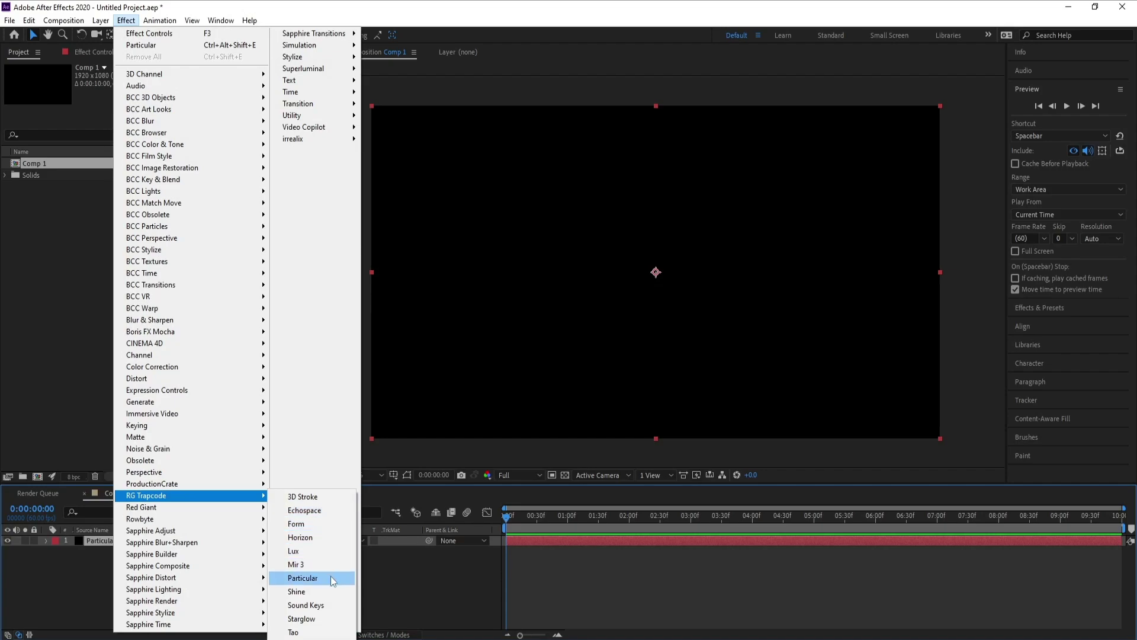
click(308, 577)
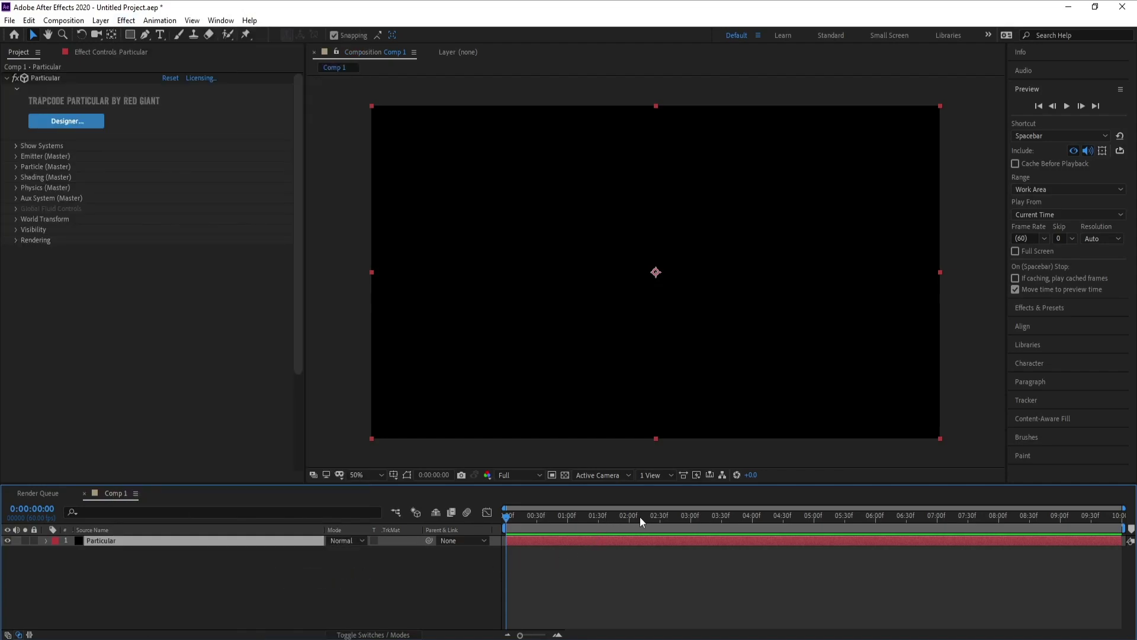
drag(639, 516, 763, 516)
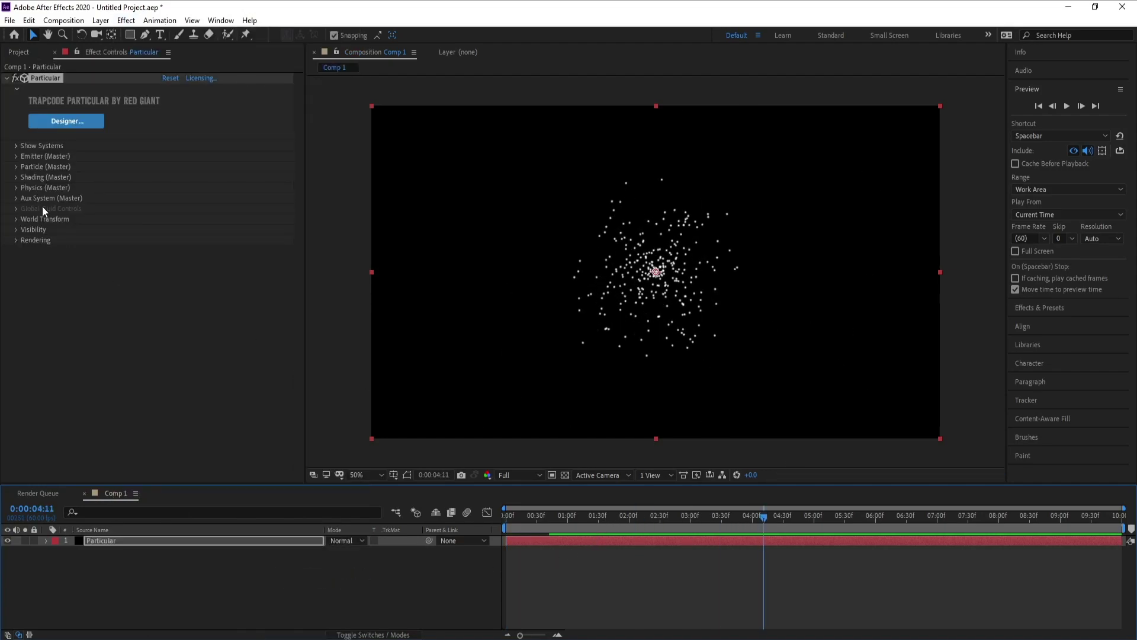
Set the emitter to 2000 particles/sec and velocity 50, then preview.
click(16, 156)
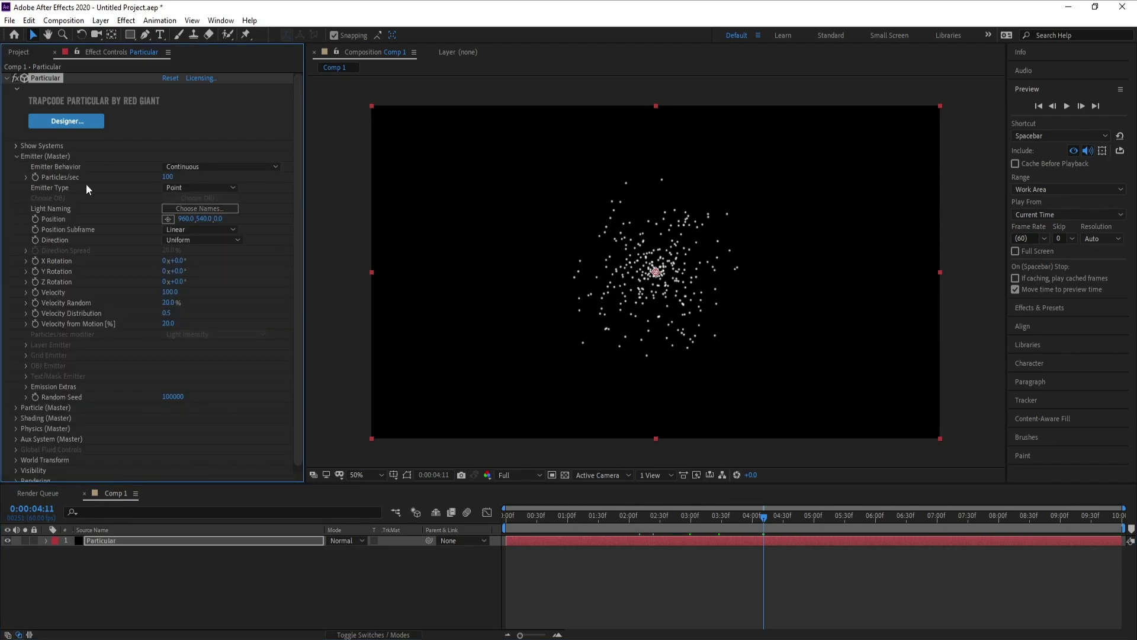
click(172, 178)
text(20)
key(Return)
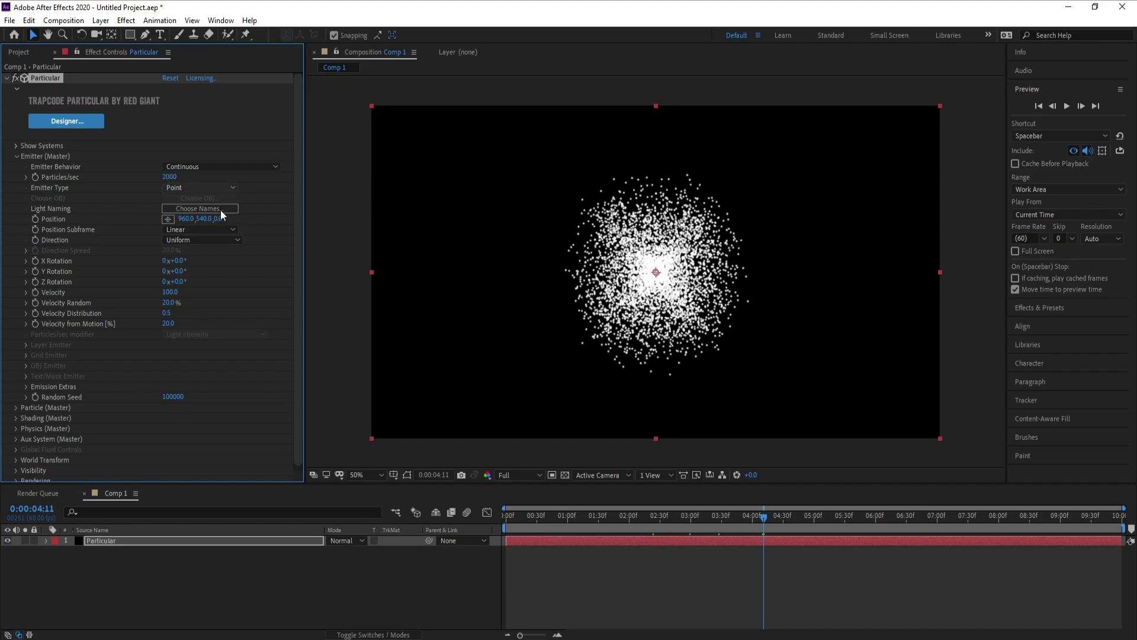
click(170, 292)
text(50)
key(Return)
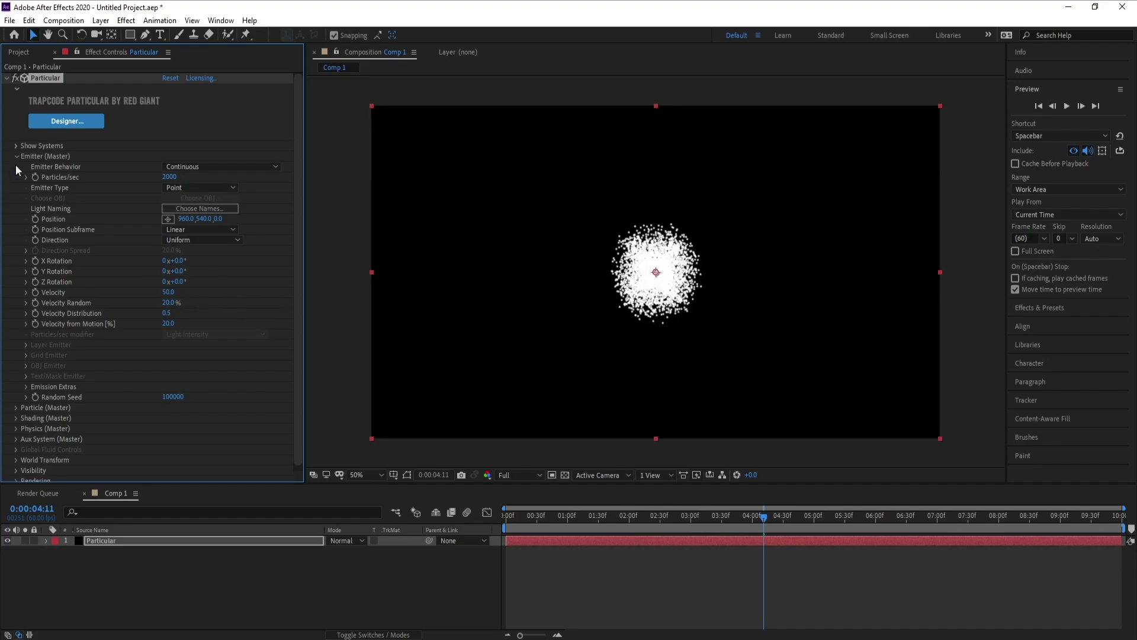
click(17, 157)
key(space)
Set particle life to 10 seconds with 19% life randomness.
click(763, 518)
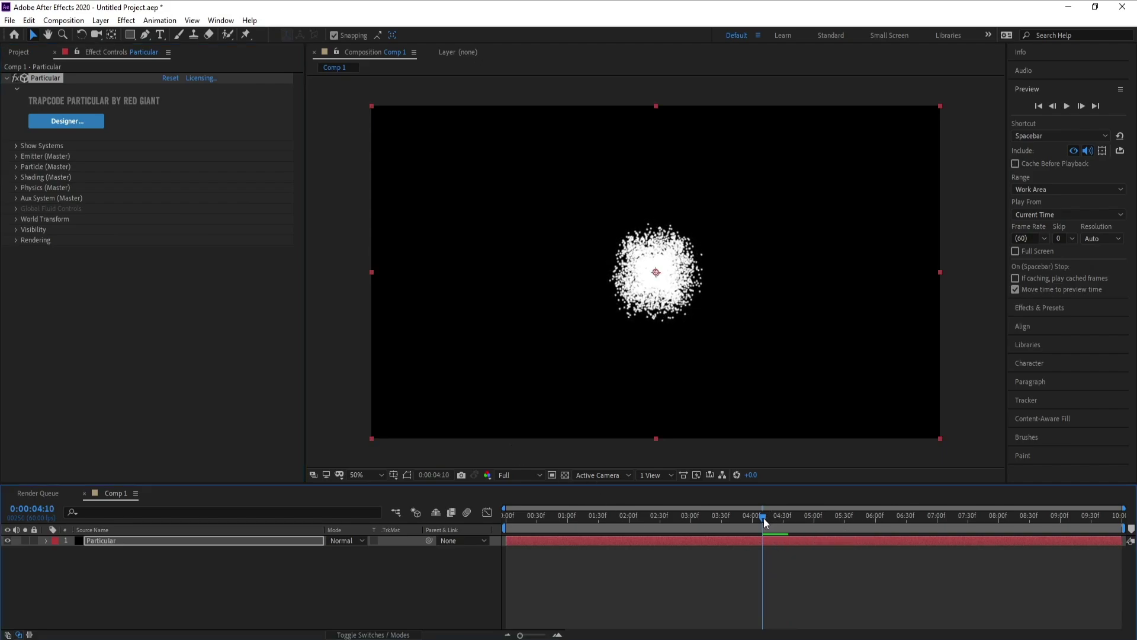
click(16, 167)
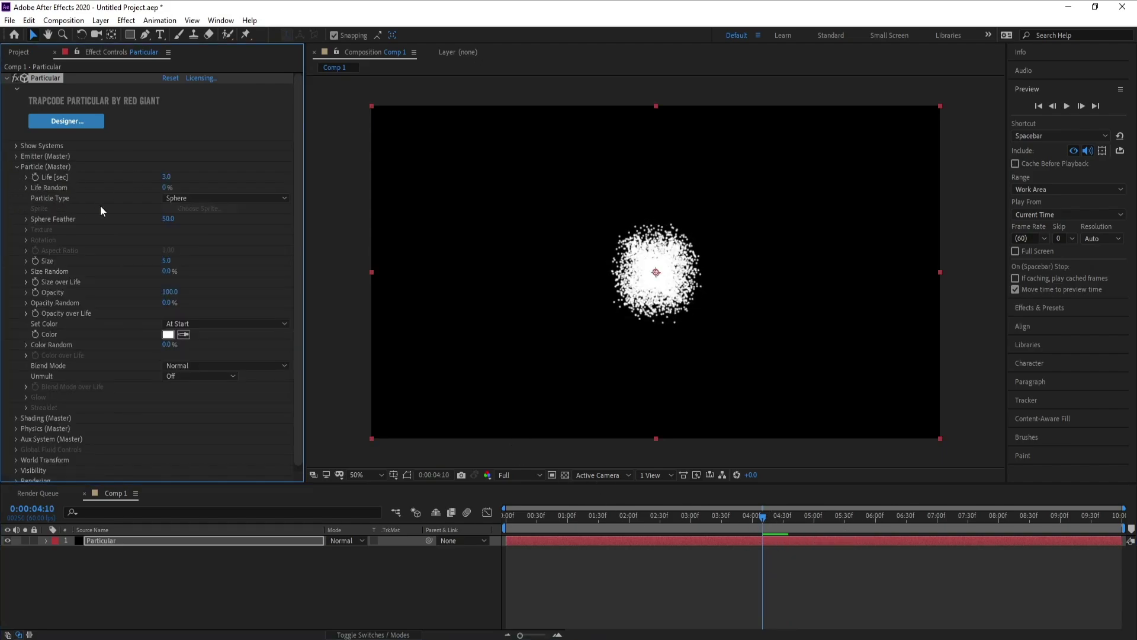
click(166, 176)
text(10)
key(Return)
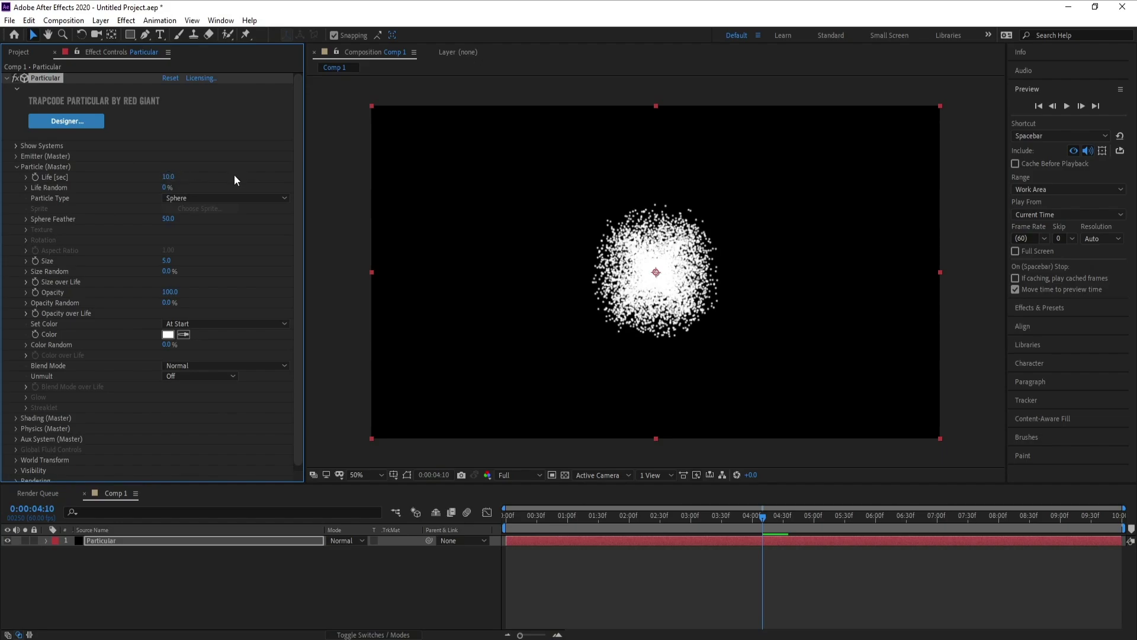
mouse_move(178, 188)
mouse_down()
mouse_move(193, 188)
mouse_move(175, 188)
mouse_up()
key(space)
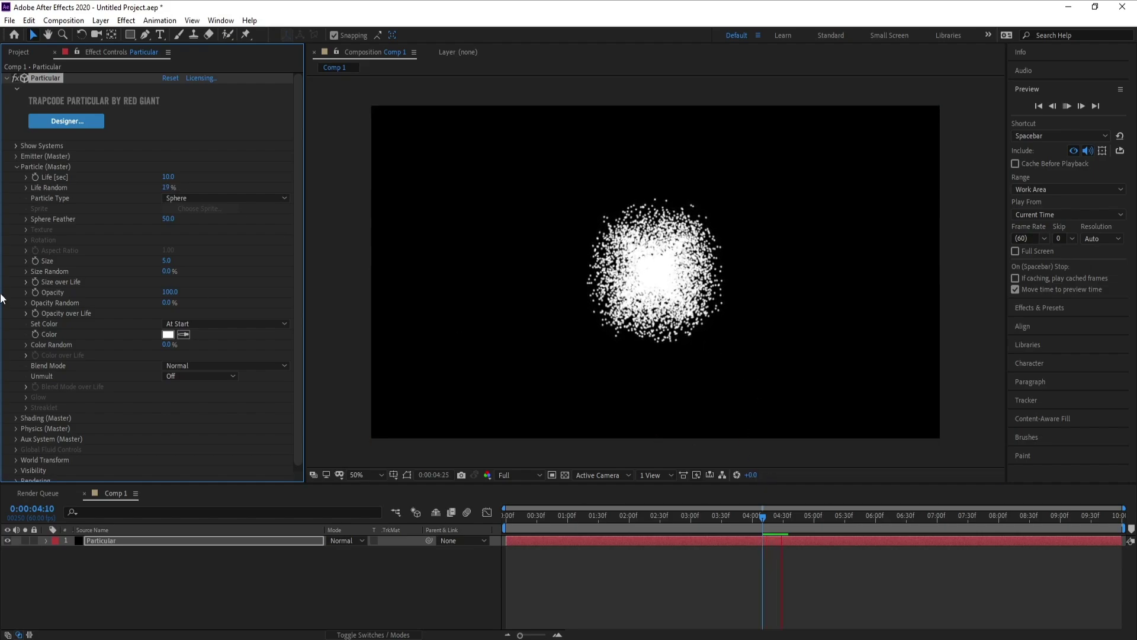
key(space)
Set particle size to 2 with 71% size randomness and preview the cloud.
click(166, 261)
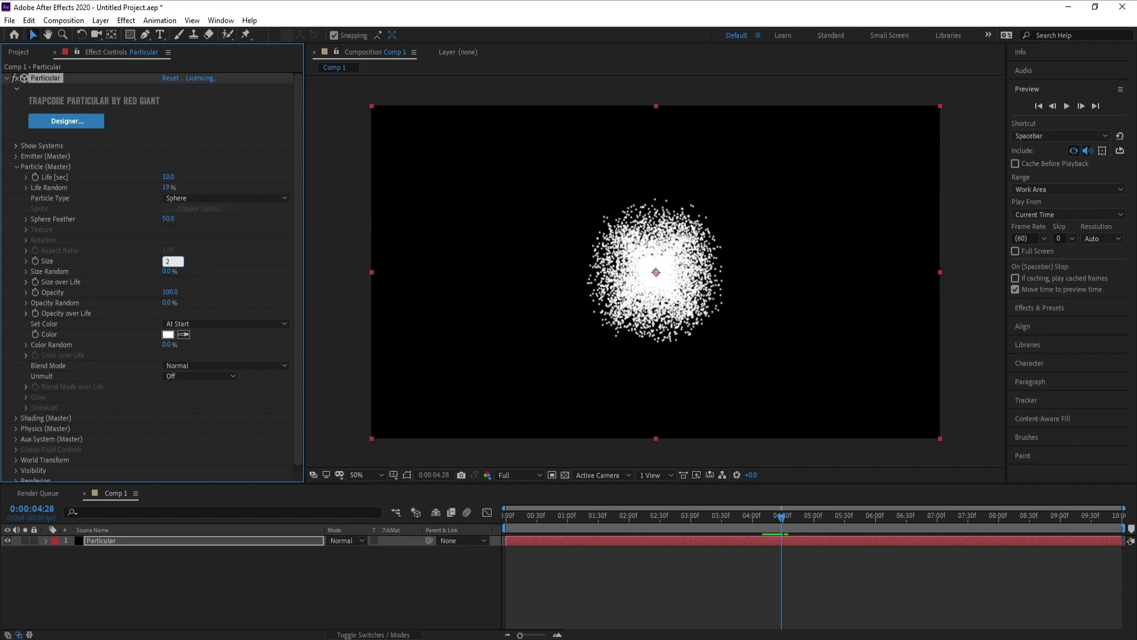
key(Return)
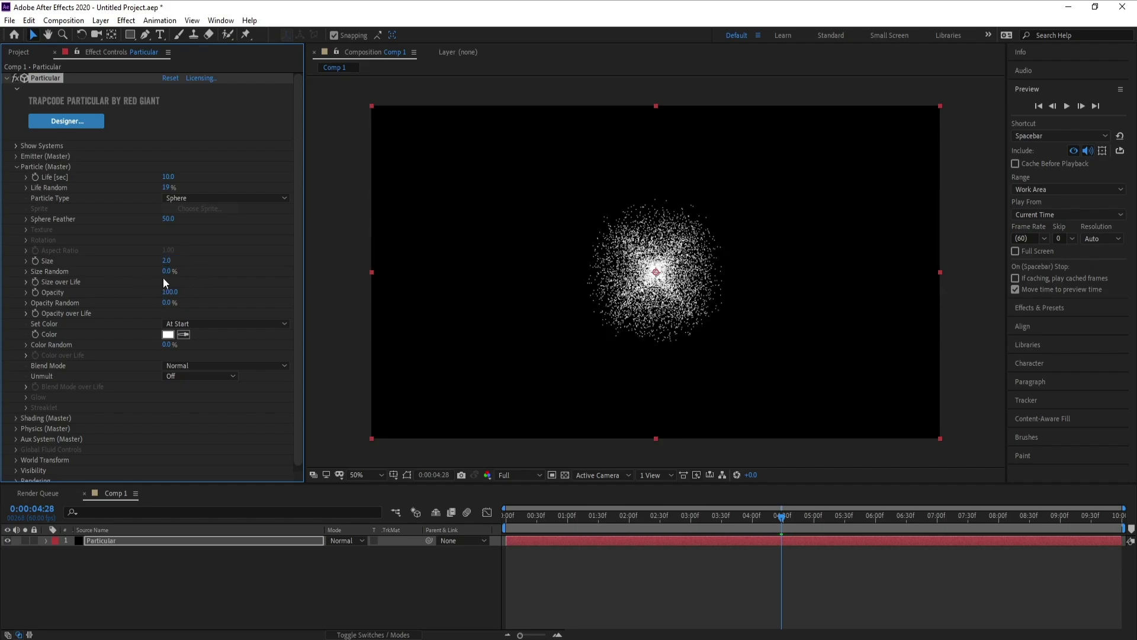
drag(166, 272, 213, 278)
key(space)
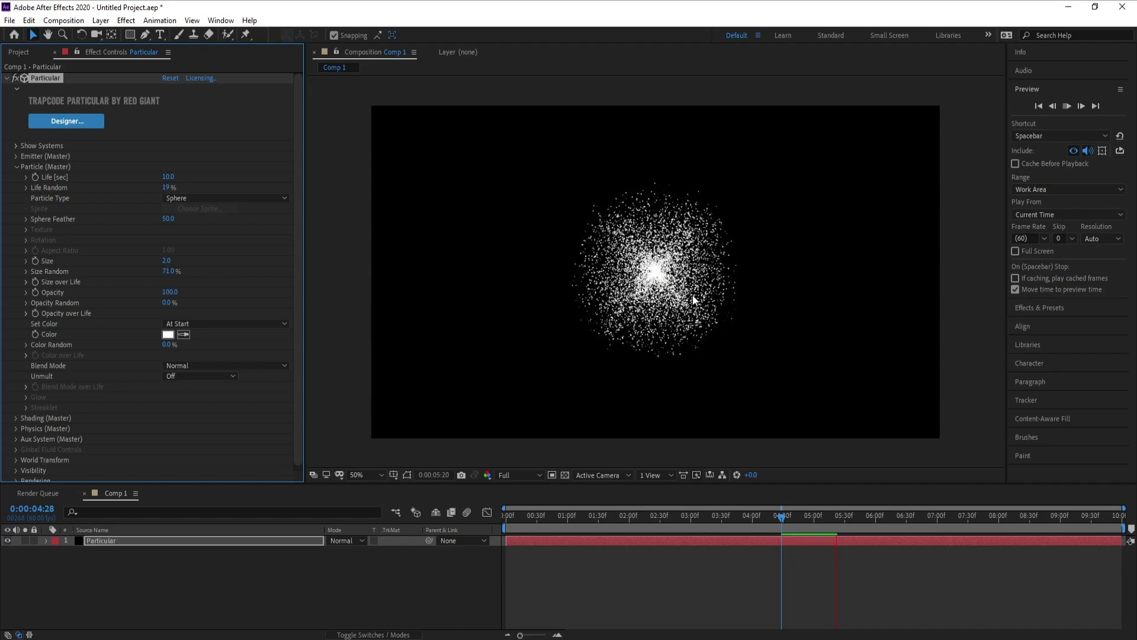
click(394, 320)
Apply the triangular fade preset to Opacity over Life, preview, and move to 9:42.
drag(300, 256, 298, 283)
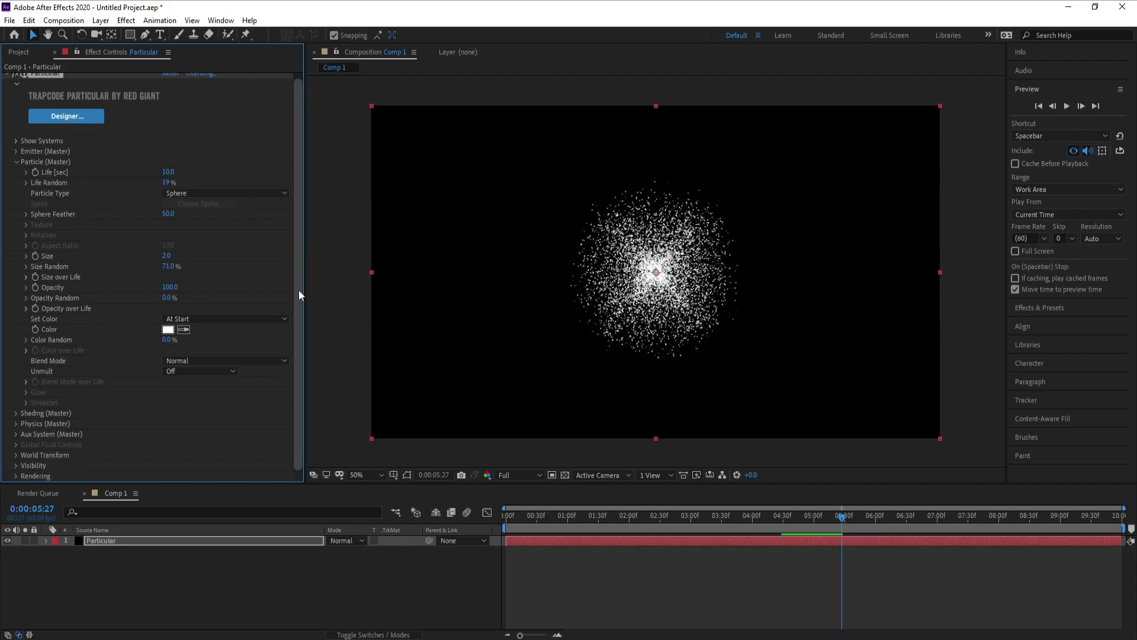
click(25, 308)
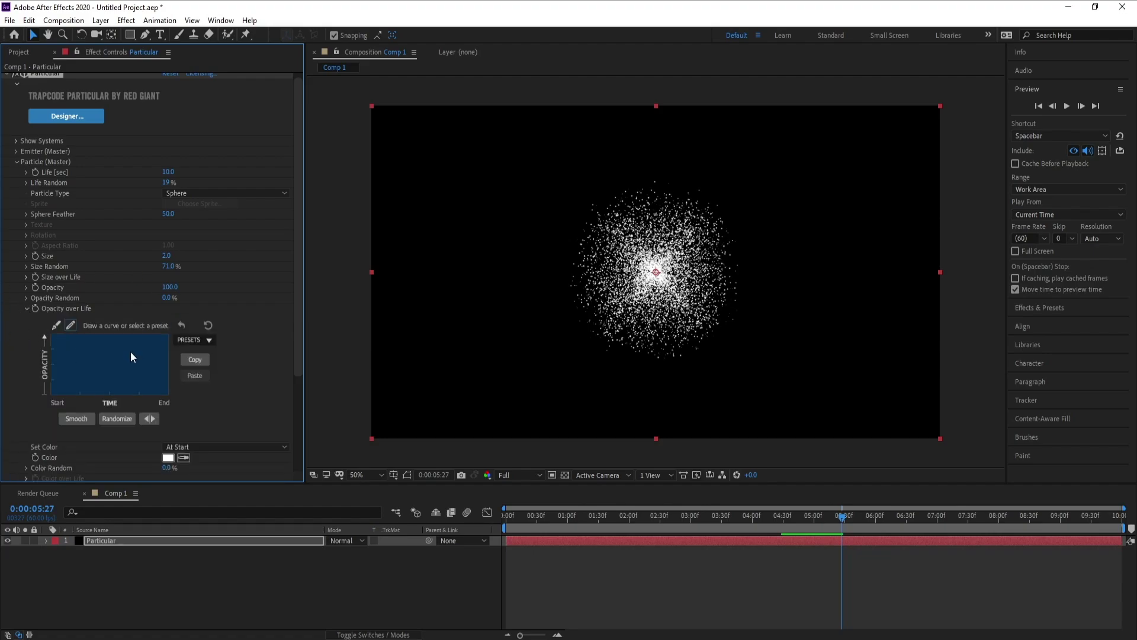
click(187, 341)
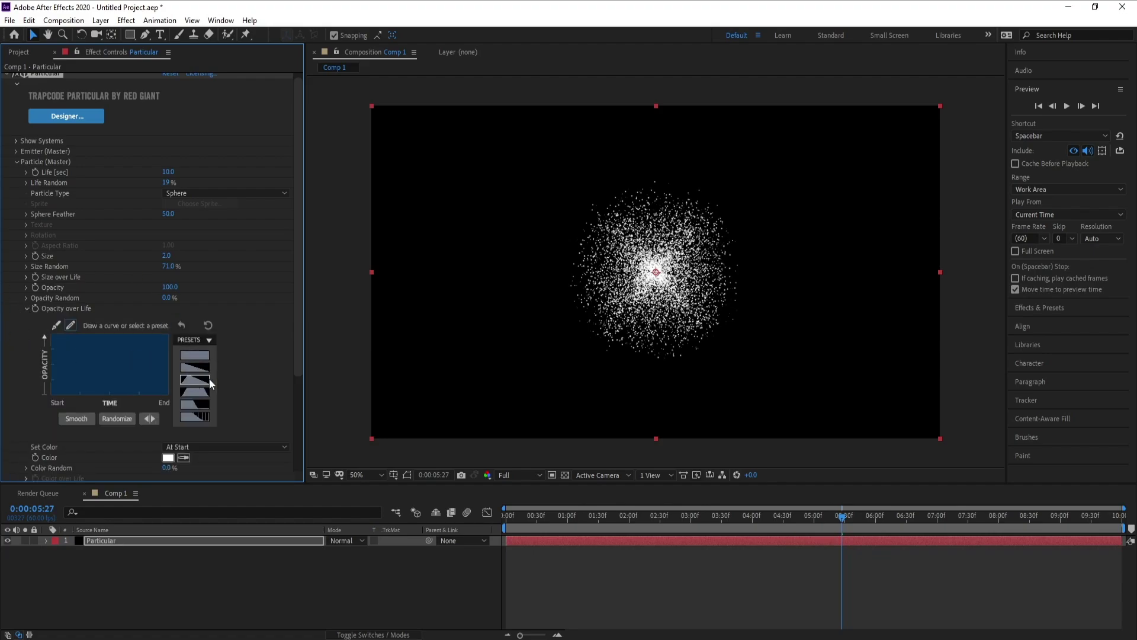
click(211, 379)
key(space)
click(840, 518)
drag(840, 518, 1103, 526)
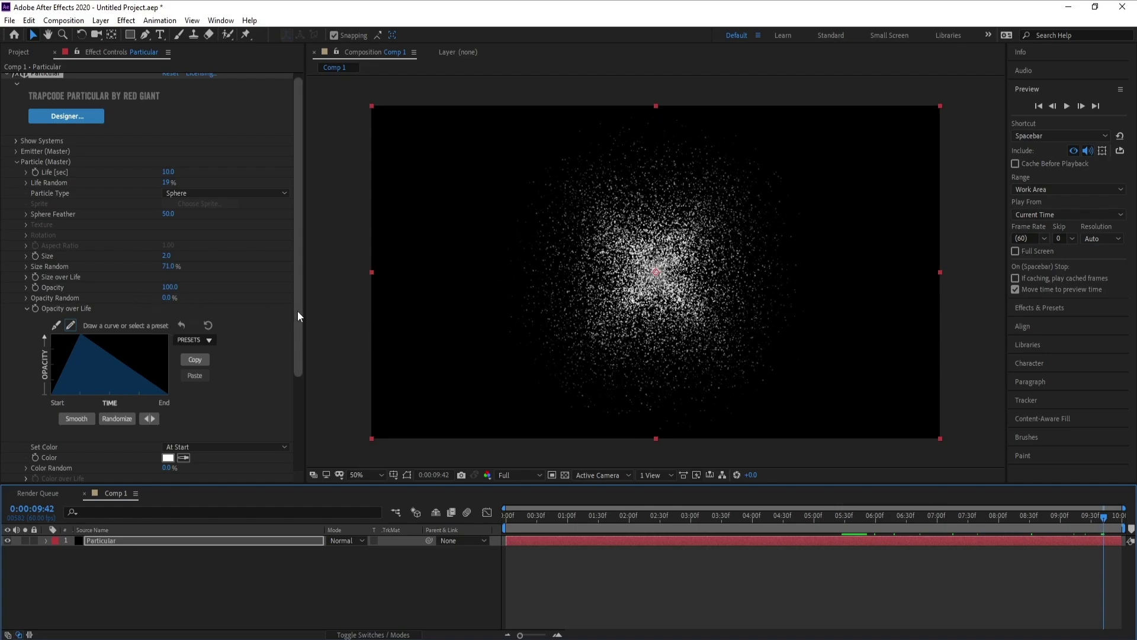
drag(297, 310, 303, 419)
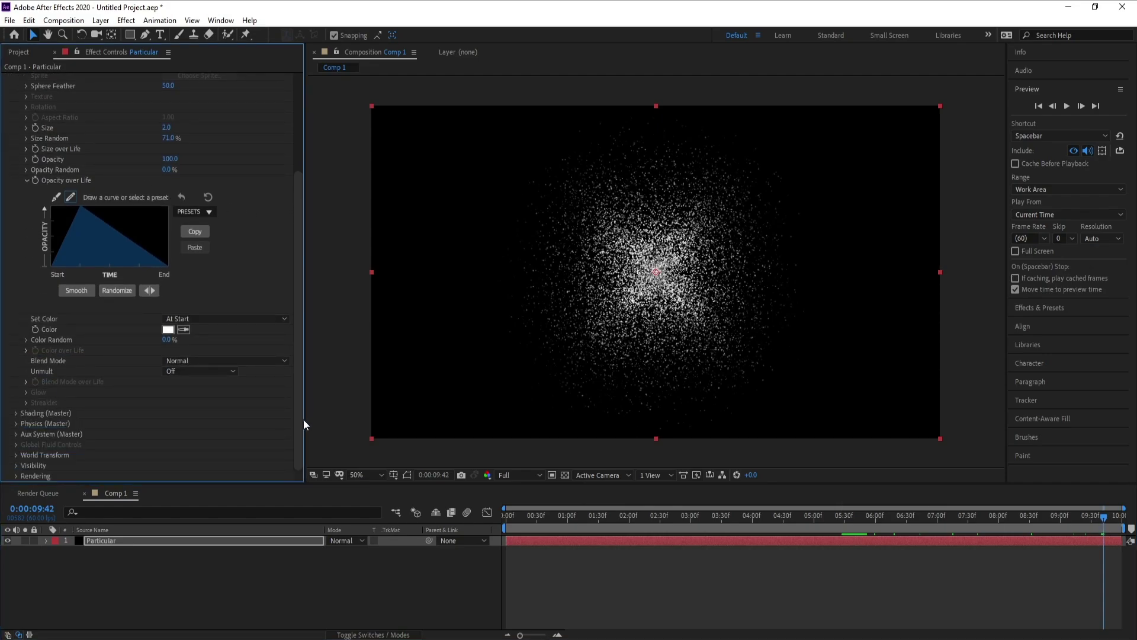
Enable the Spherical Field under Physics > Air with a radius of 300.
click(14, 425)
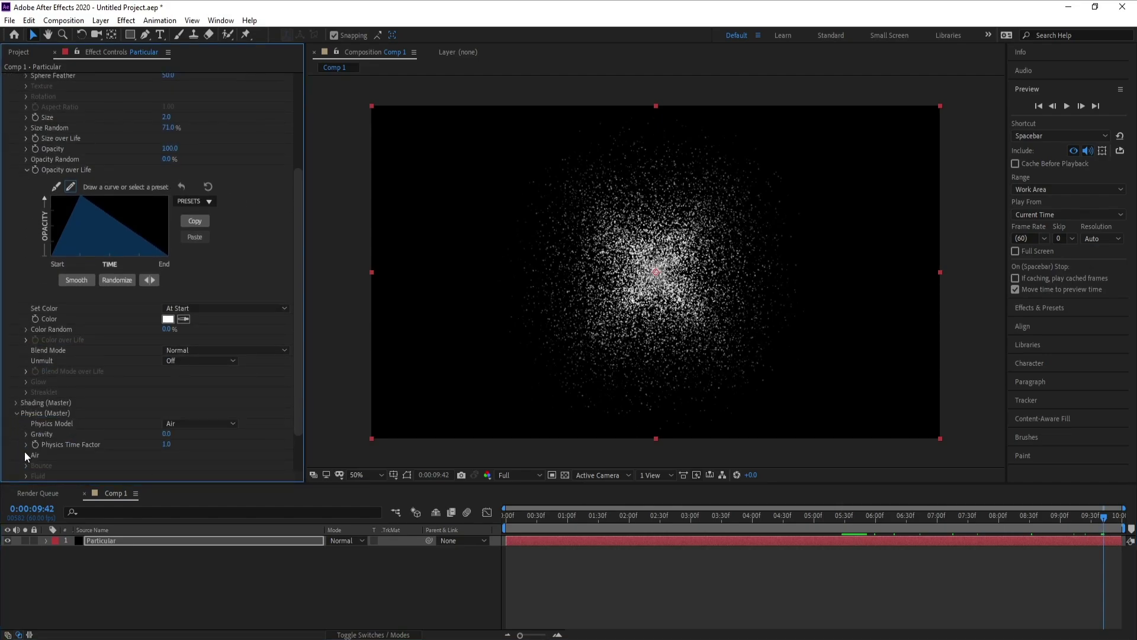
click(25, 454)
scroll(265, 335, down, 3)
drag(296, 252, 297, 339)
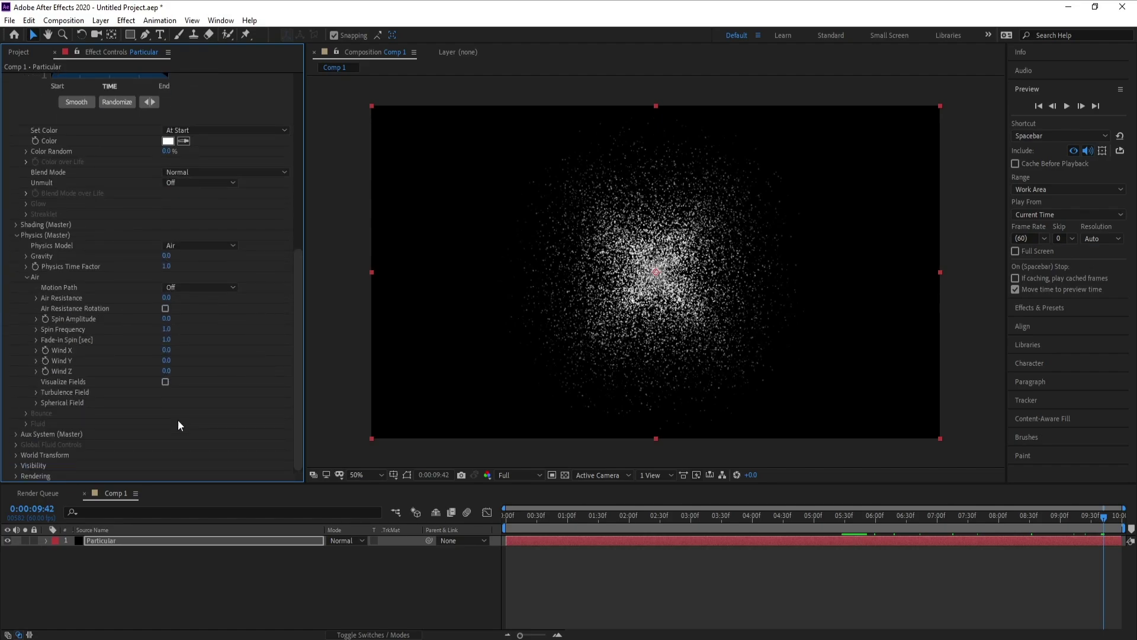
click(36, 402)
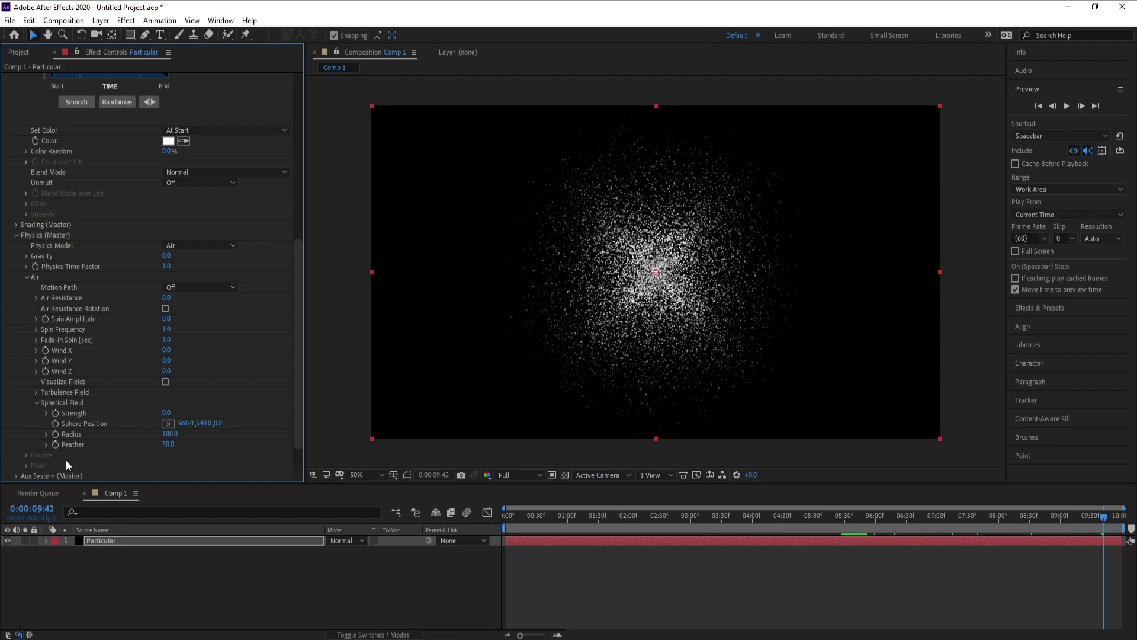
click(170, 433)
text(300)
key(Return)
Set field strength to 100 and enlarge the radius to 520, scrubbing to check the shell.
click(166, 413)
text(100)
key(Return)
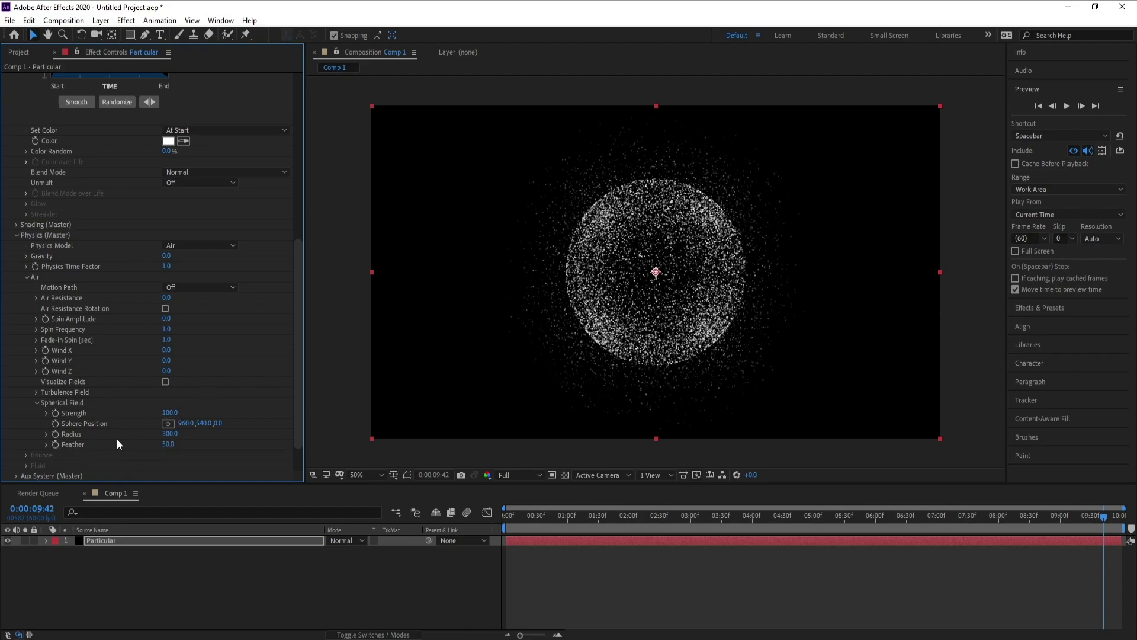
drag(170, 436, 185, 438)
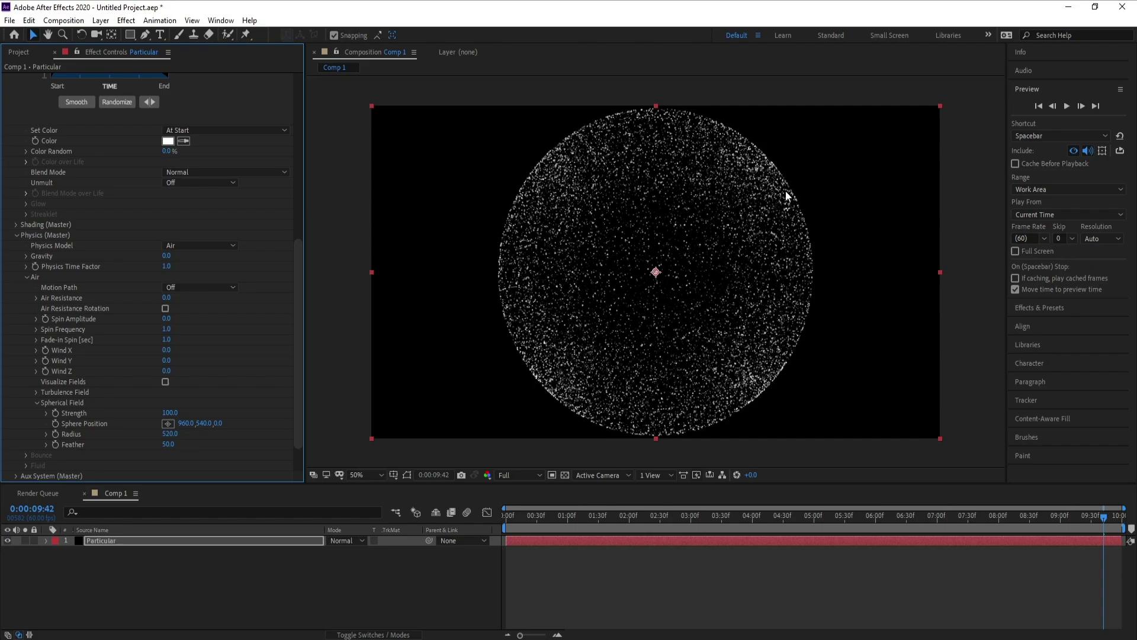
drag(856, 523, 1122, 537)
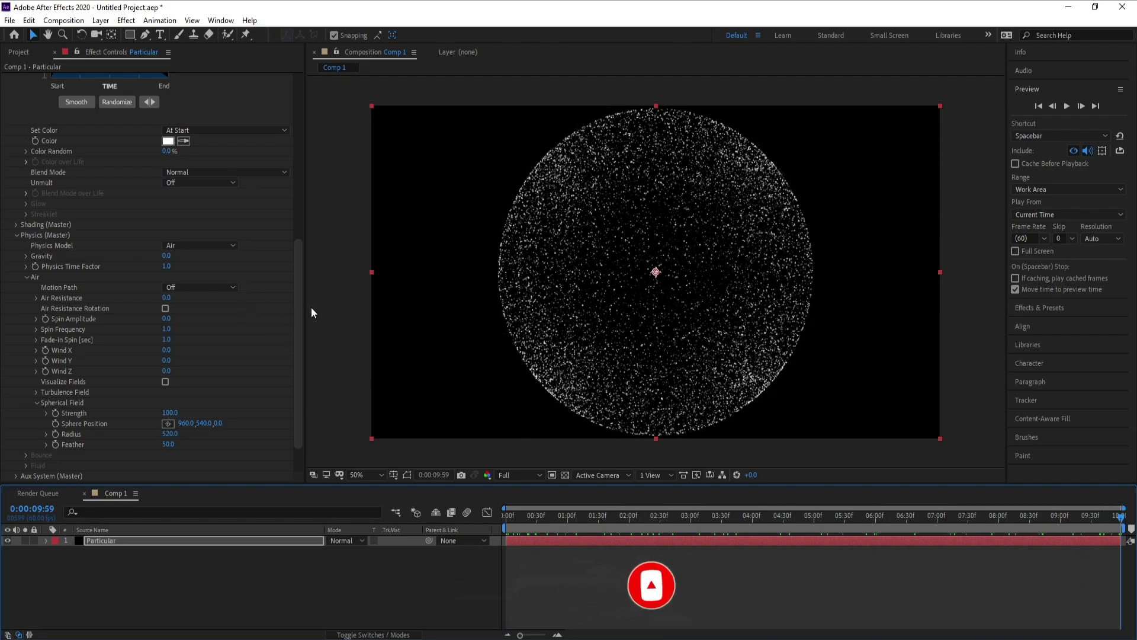
drag(297, 300, 318, 163)
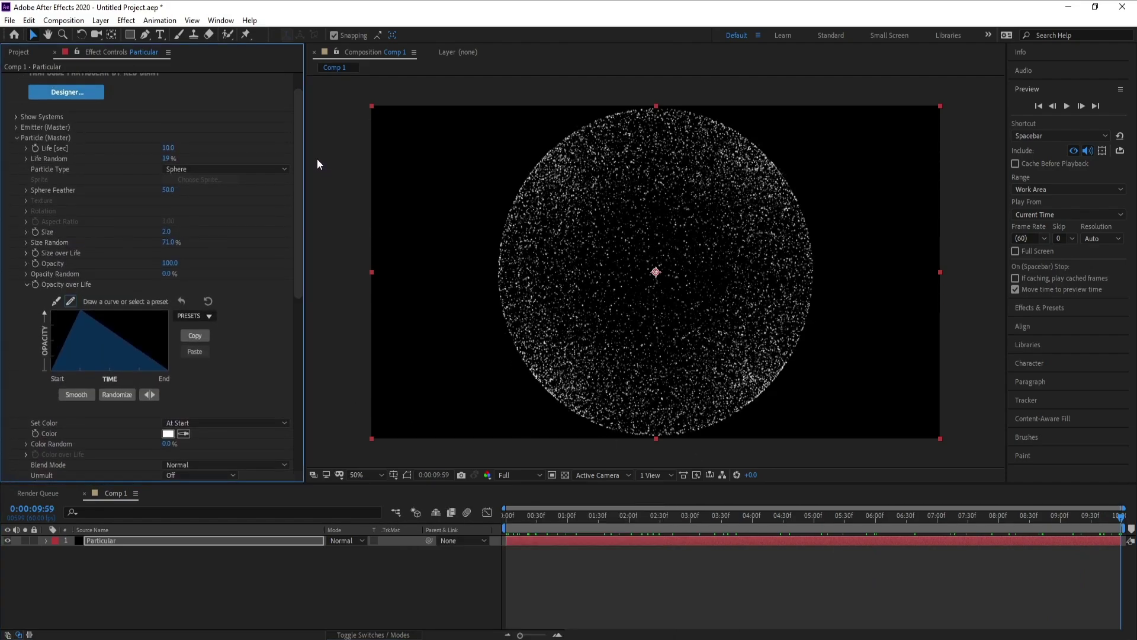
Set the particle Color mode to Over Life.
click(16, 123)
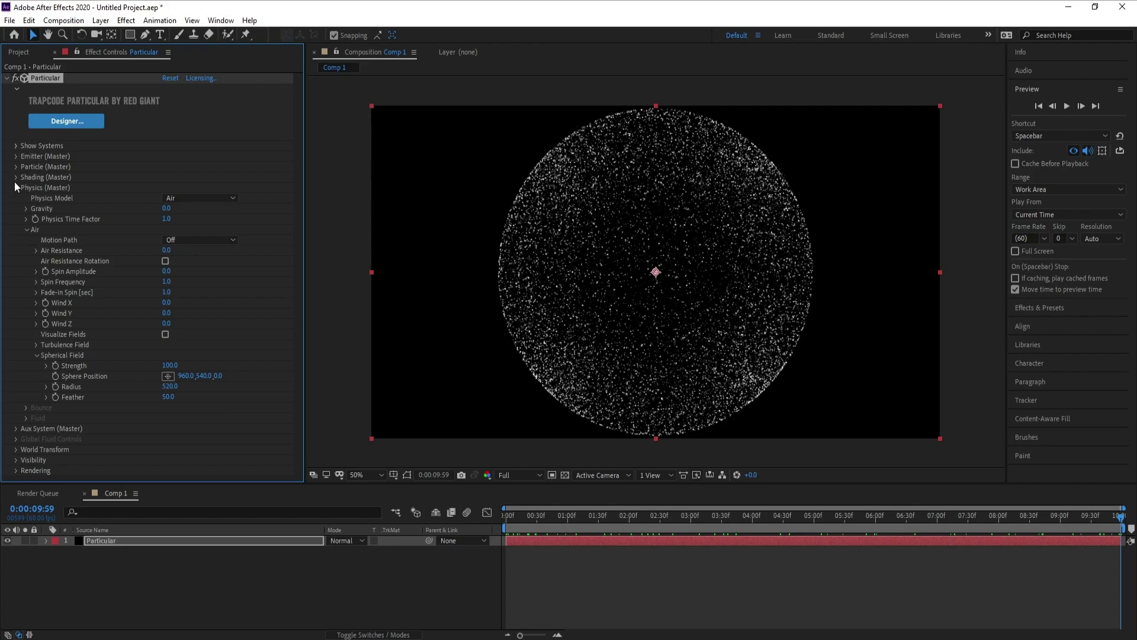
click(15, 168)
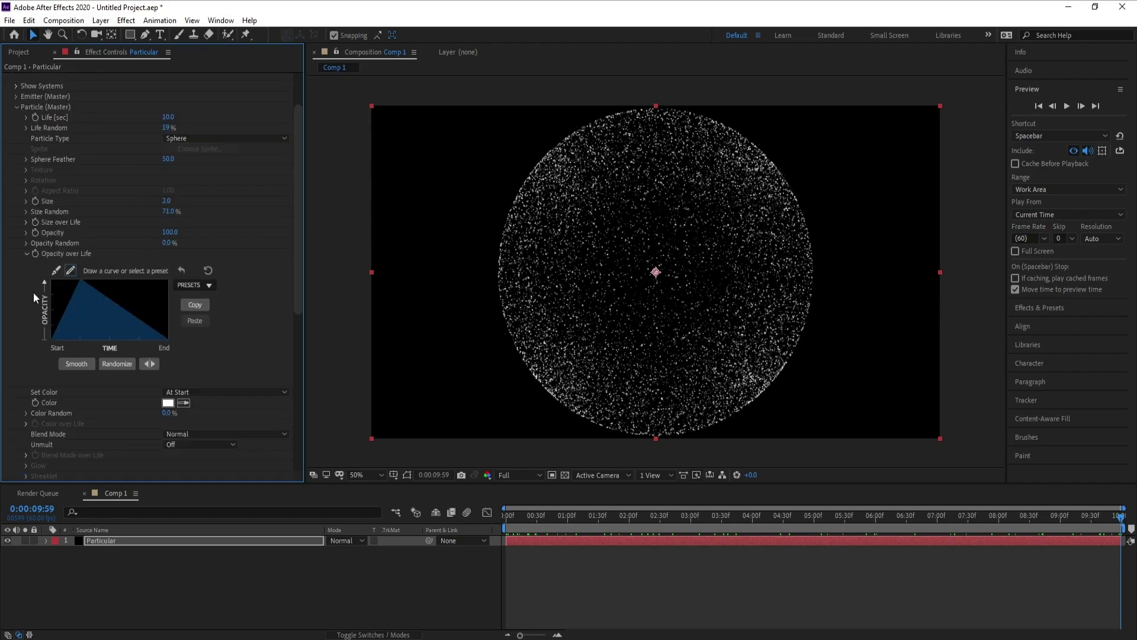
scroll(297, 289, down, 3)
click(214, 334)
click(246, 357)
drag(299, 288, 299, 322)
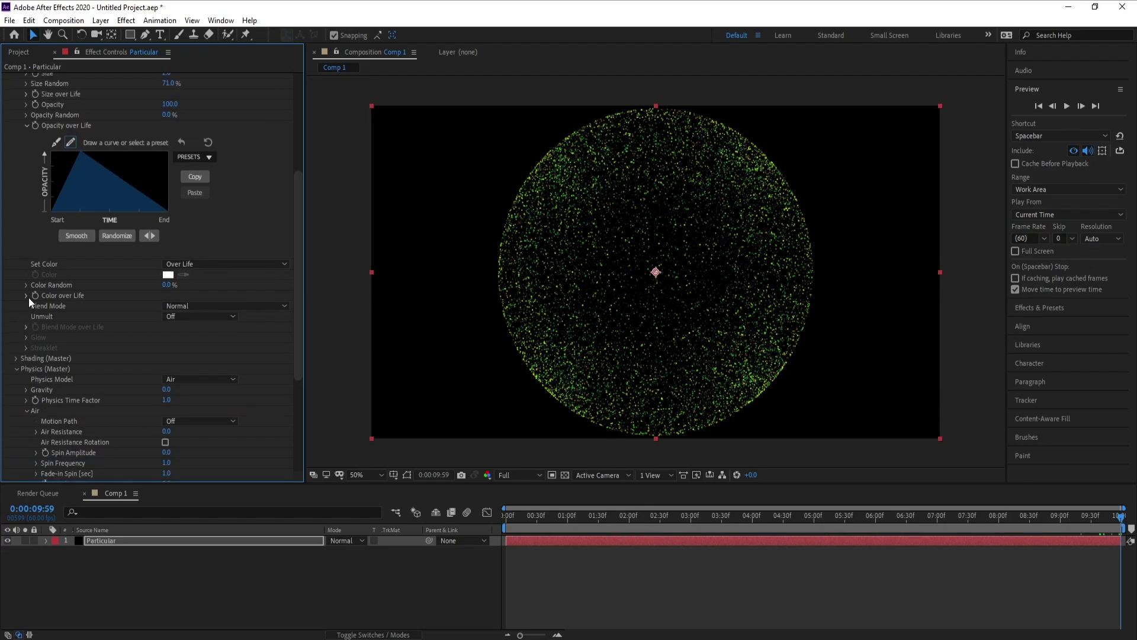
Randomize the Color over Life gradient until a magenta-blue-cyan ramp appears.
click(28, 296)
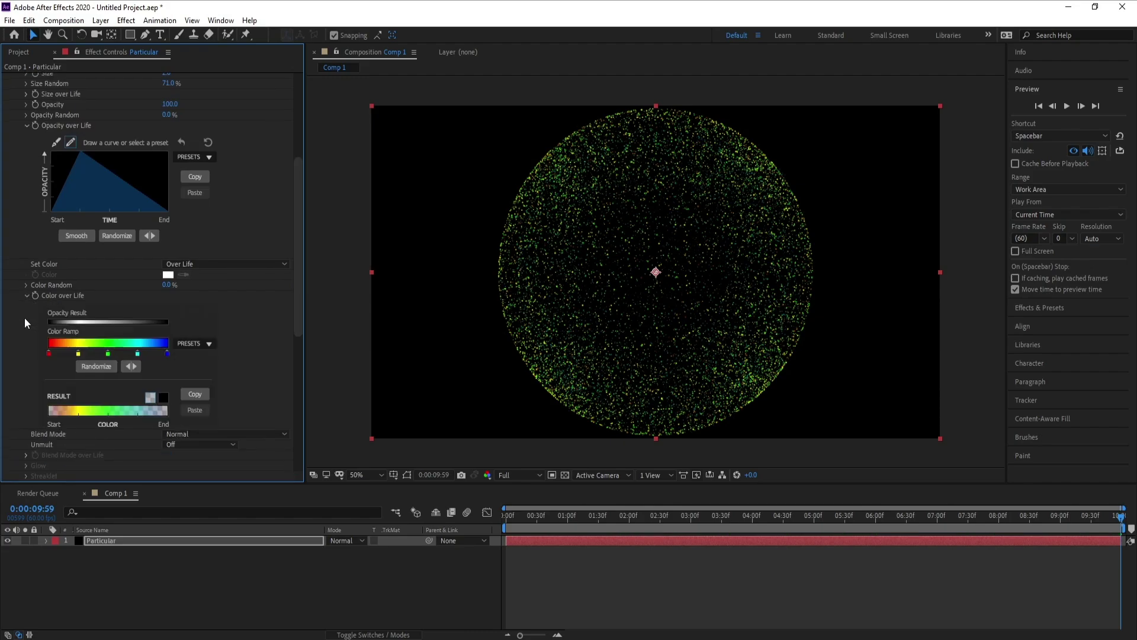
click(87, 369)
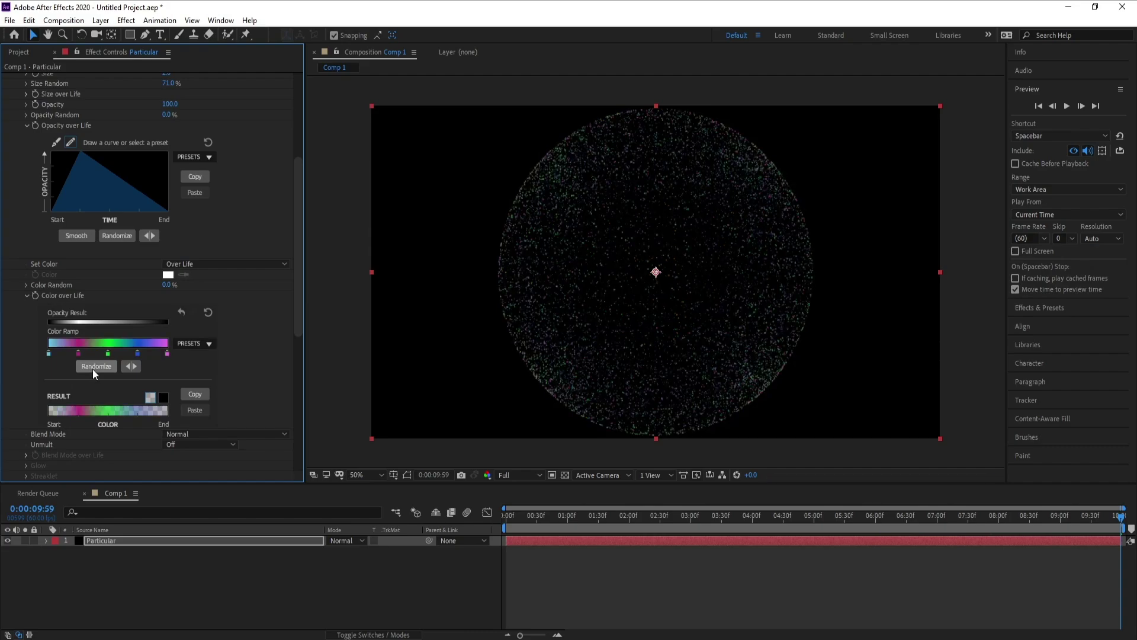
click(93, 369)
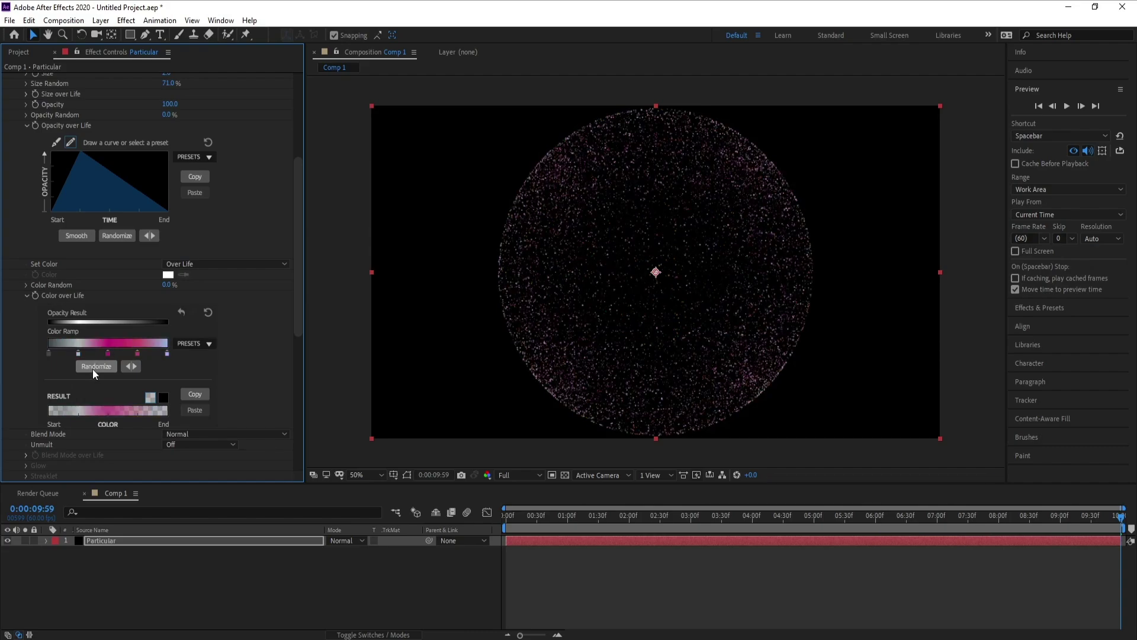
click(92, 368)
click(94, 368)
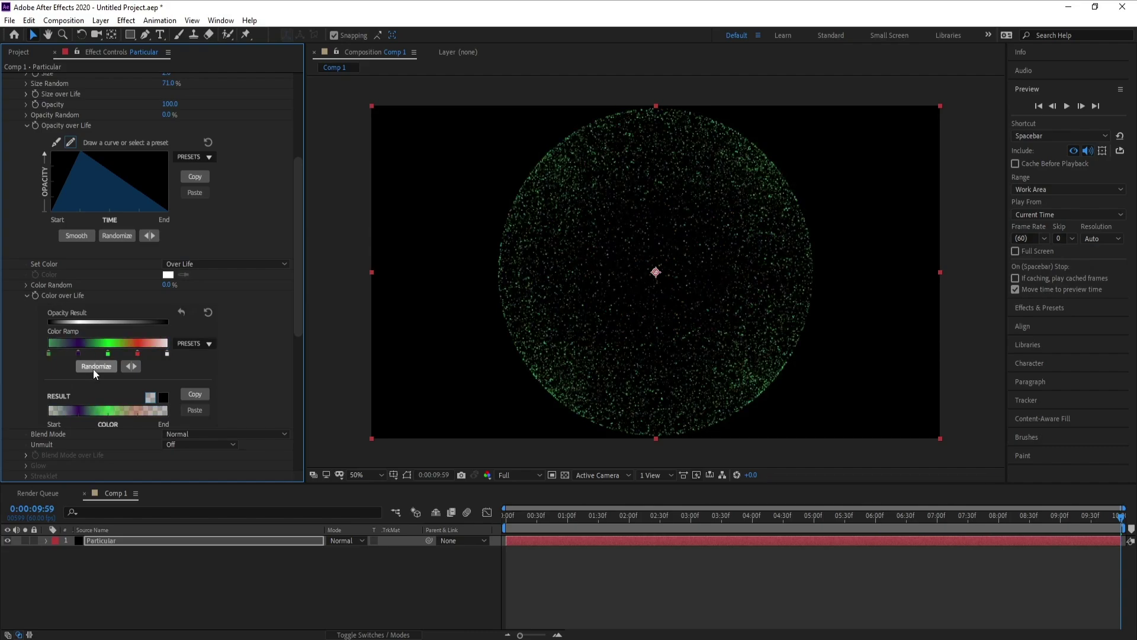
click(93, 369)
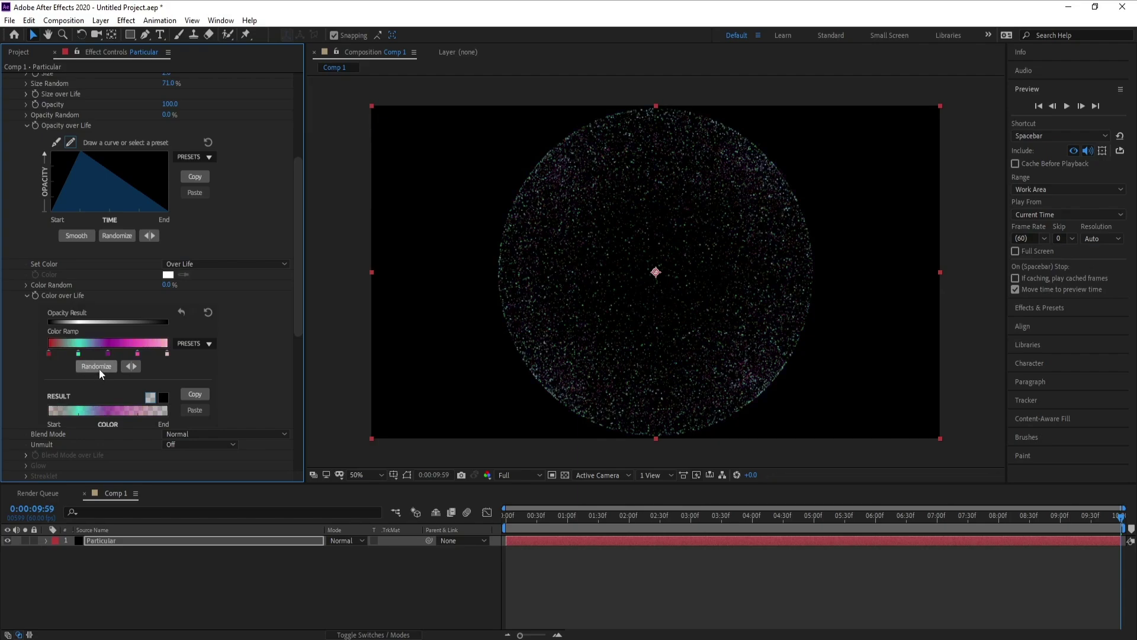
click(98, 367)
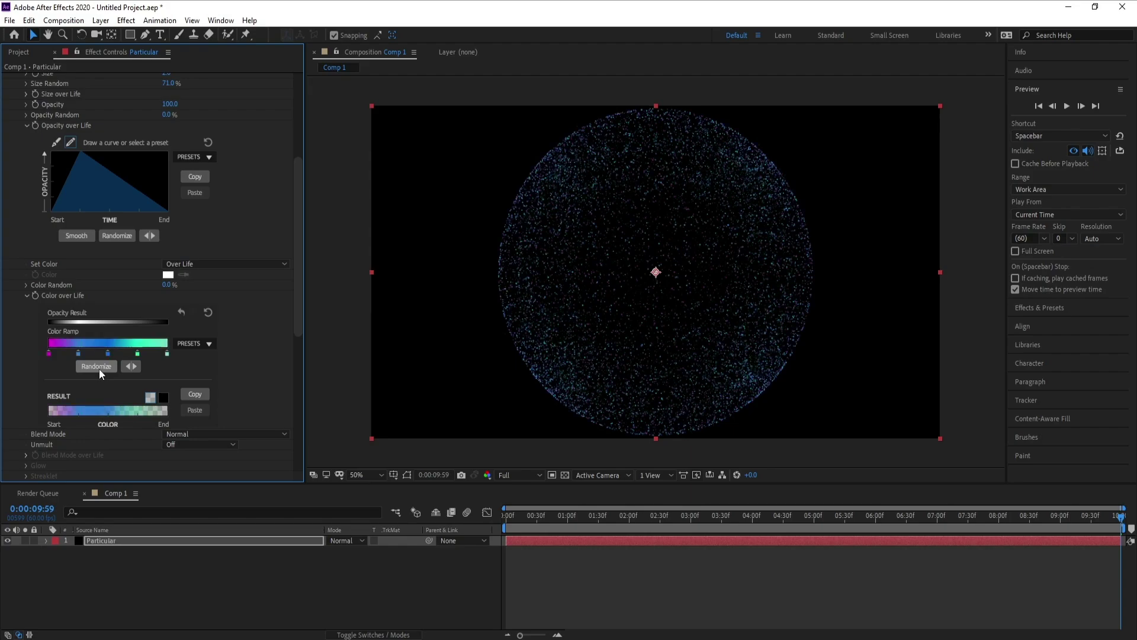
Change the first gradient stop to violet and the fourth to magenta.
double_click(49, 353)
drag(258, 290, 250, 244)
click(350, 254)
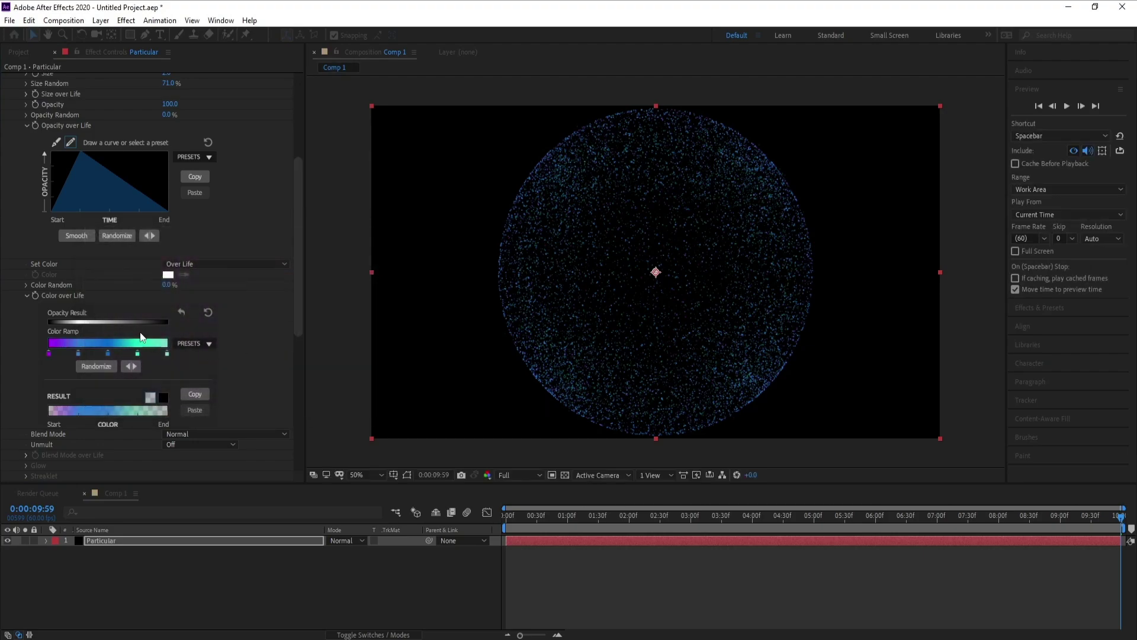
double_click(139, 354)
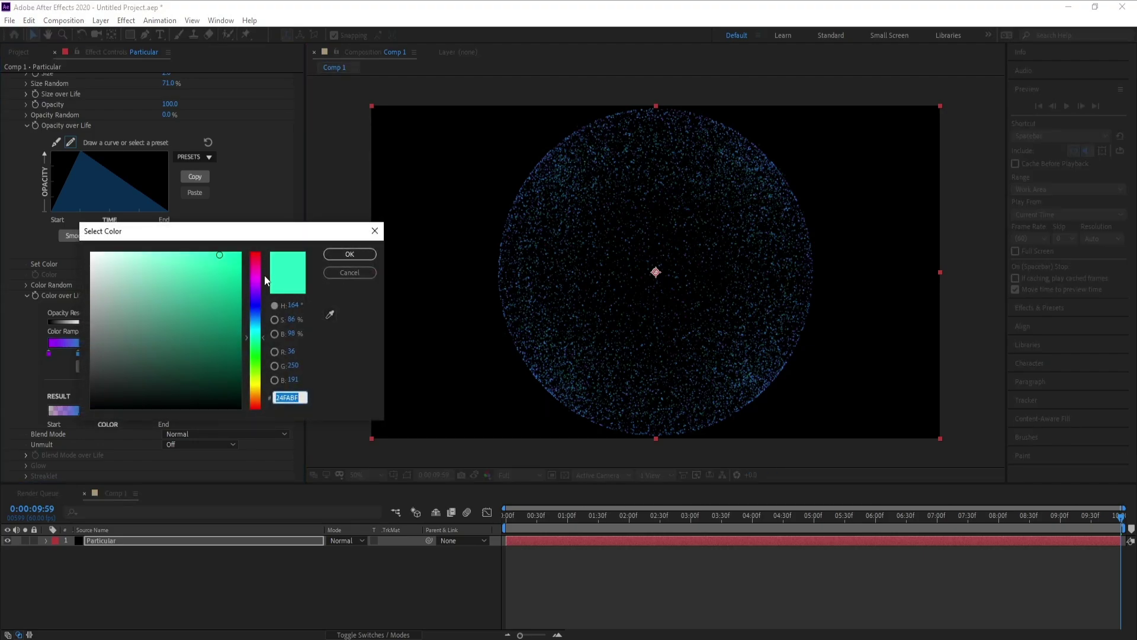
drag(256, 339, 257, 278)
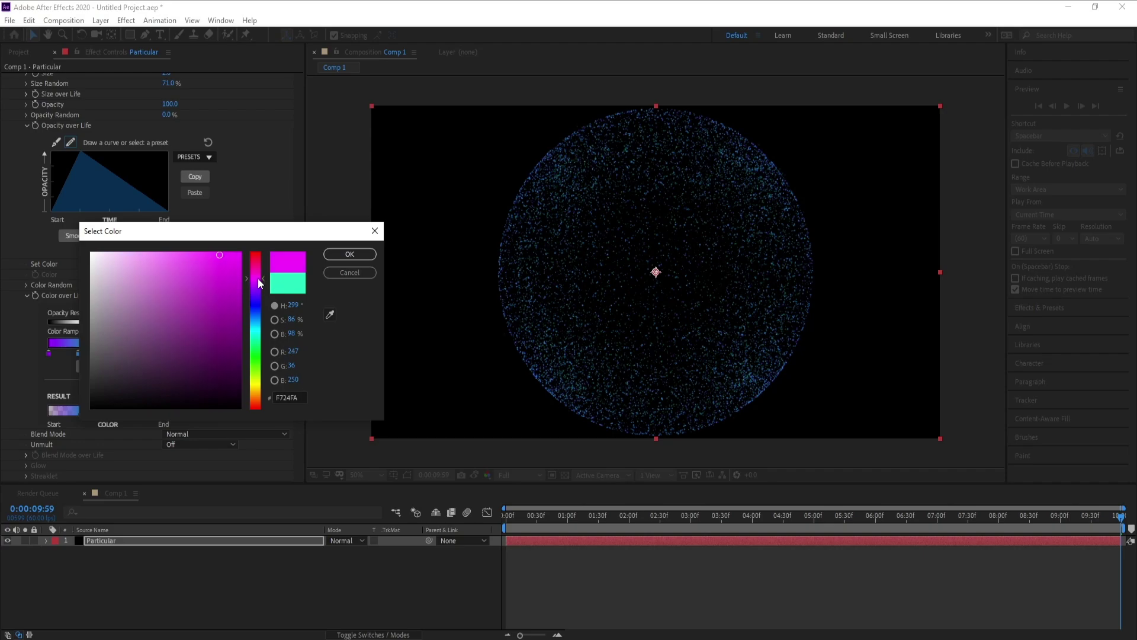
click(349, 253)
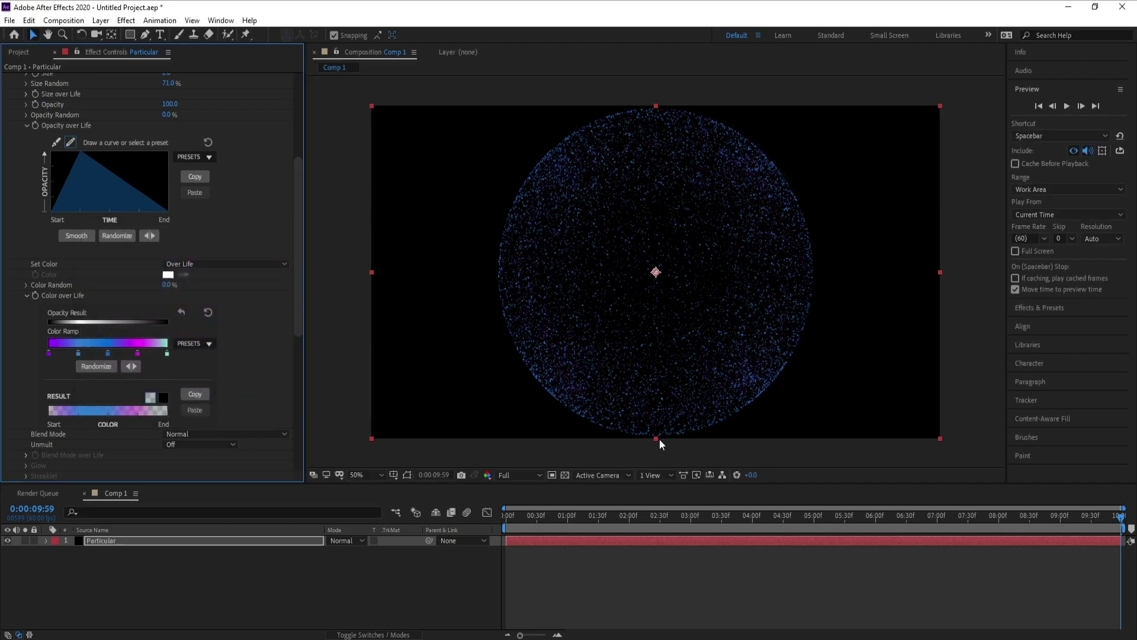
drag(642, 515, 1097, 510)
Change the particle Size to 1.0 and move the playhead to about 7 seconds.
drag(296, 319, 305, 279)
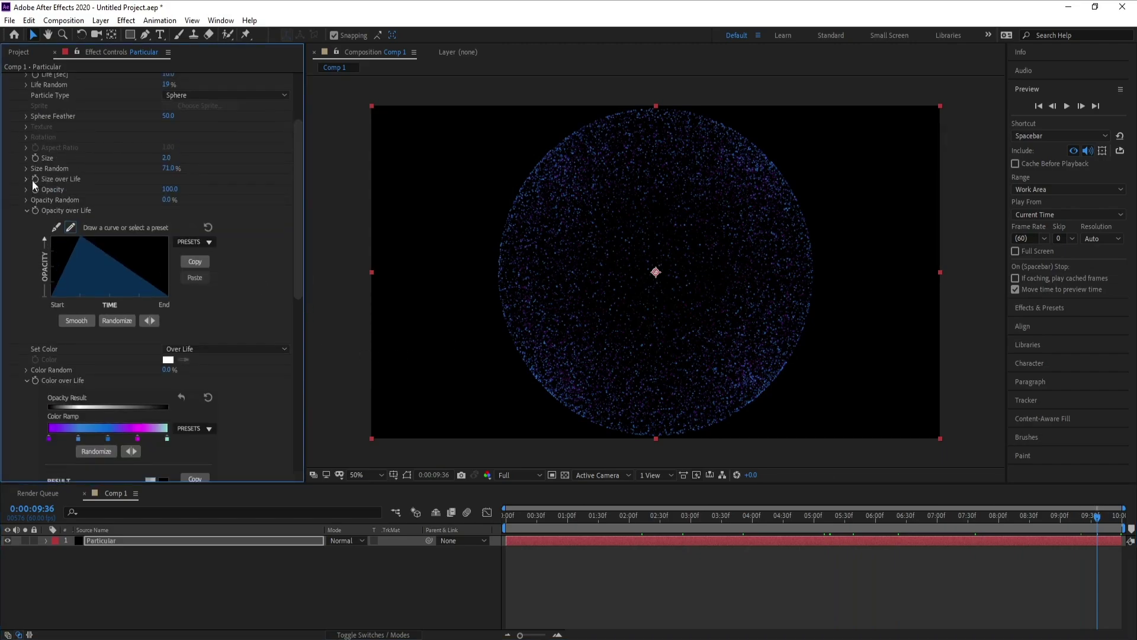
click(166, 158)
text(1)
key(Return)
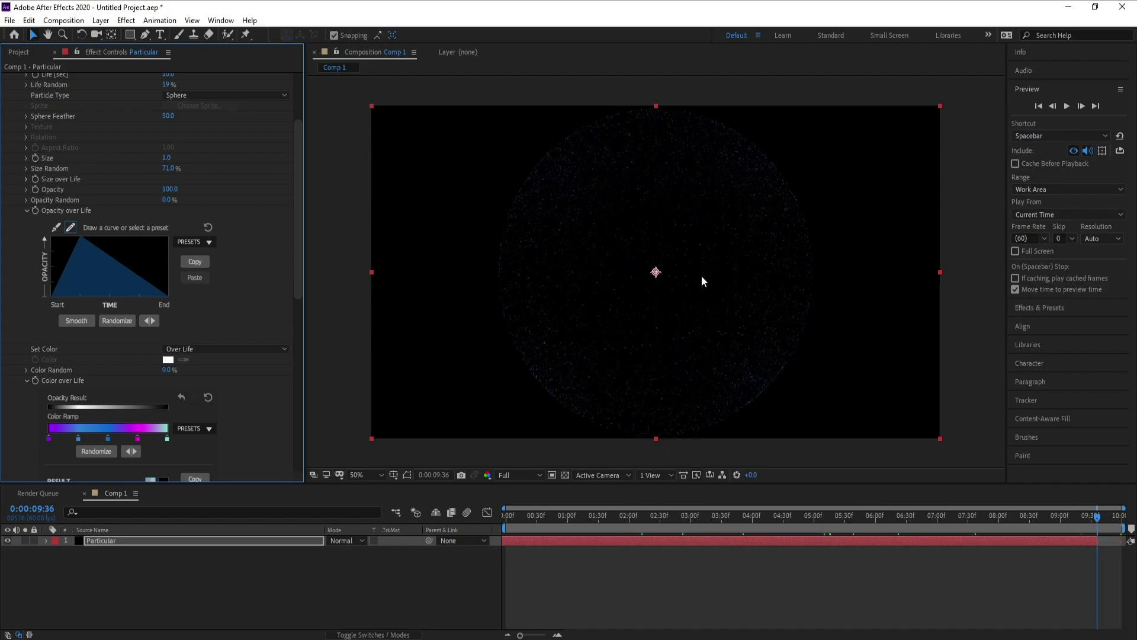
drag(826, 520, 954, 530)
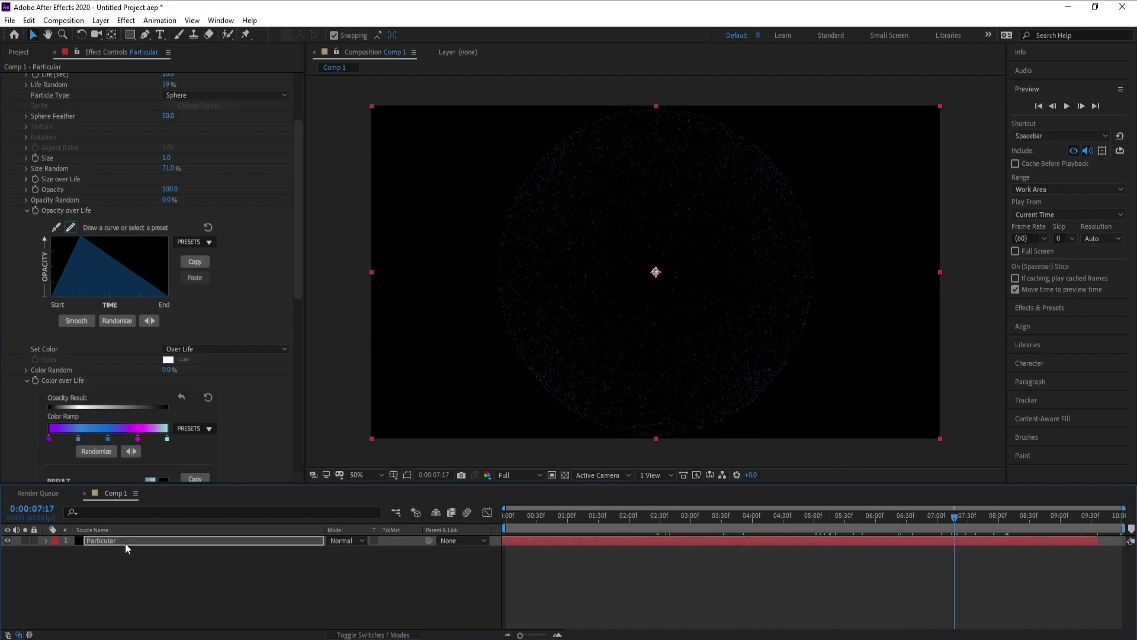
Add a Stylize > Glow effect with Glow Threshold 75.3% and Glow Radius 88.0.
click(126, 20)
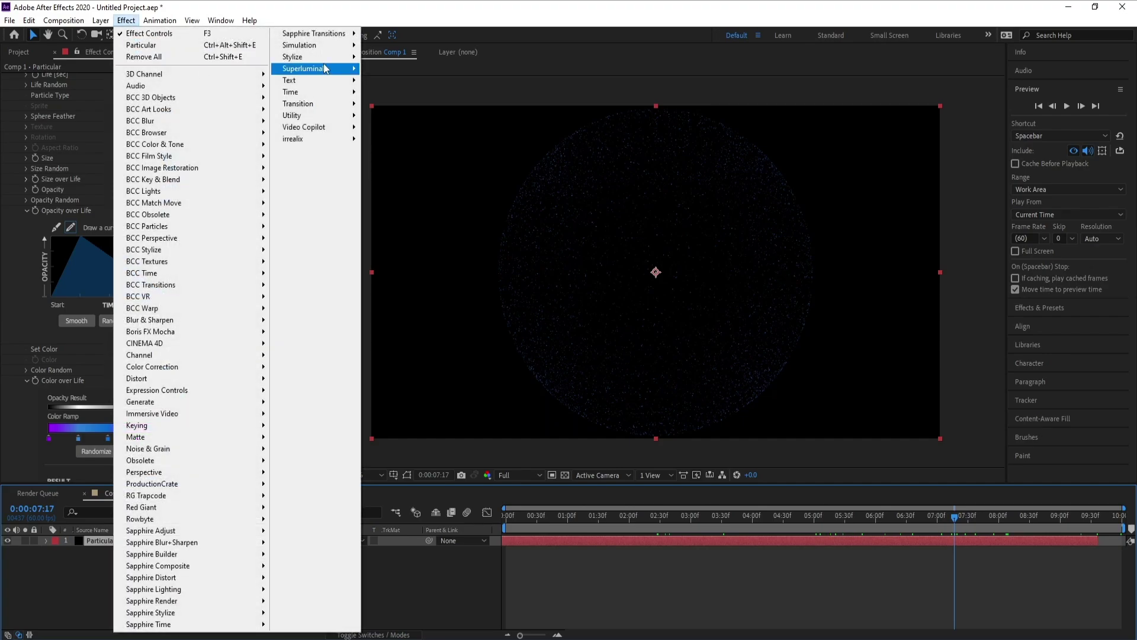
mouse_move(297, 56)
click(435, 276)
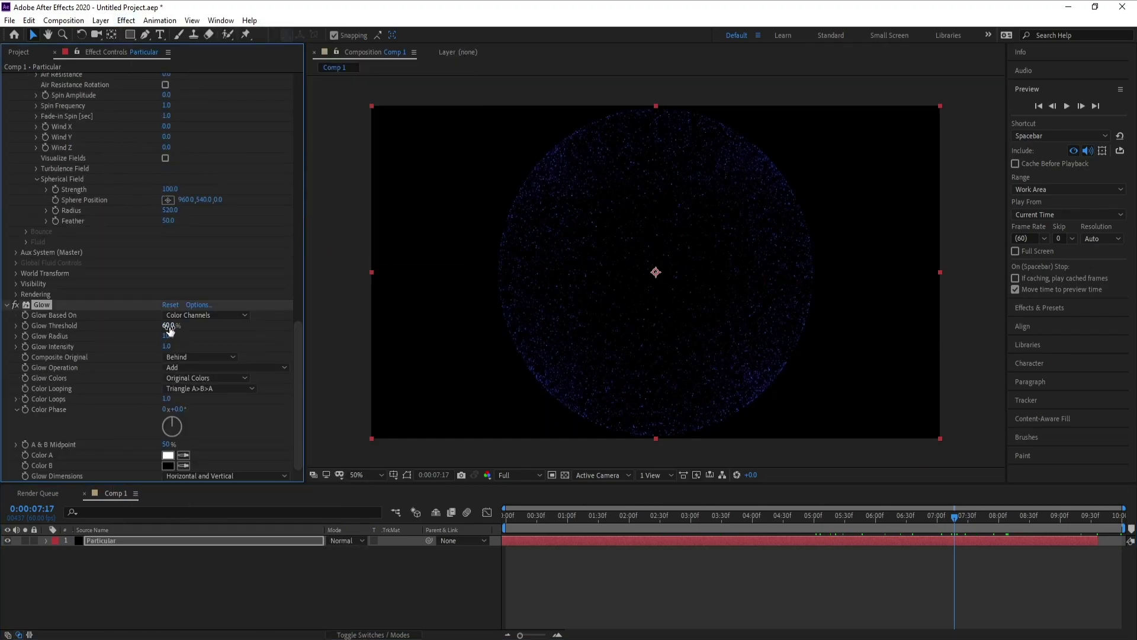
drag(167, 326, 188, 328)
drag(169, 336, 187, 336)
click(560, 542)
drag(550, 539, 972, 521)
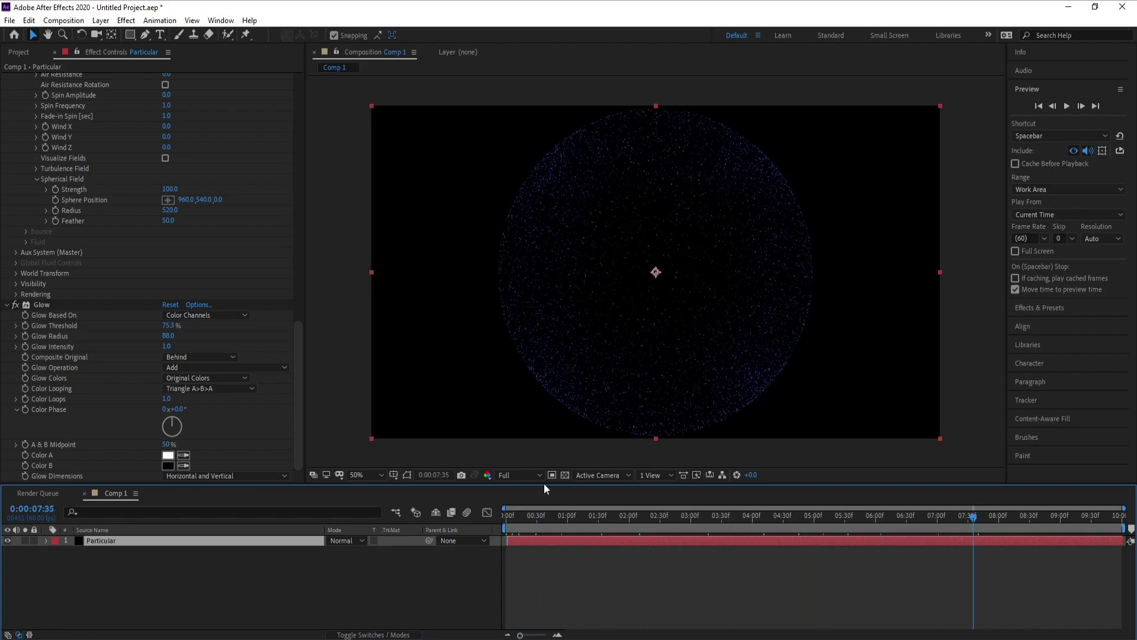
click(285, 471)
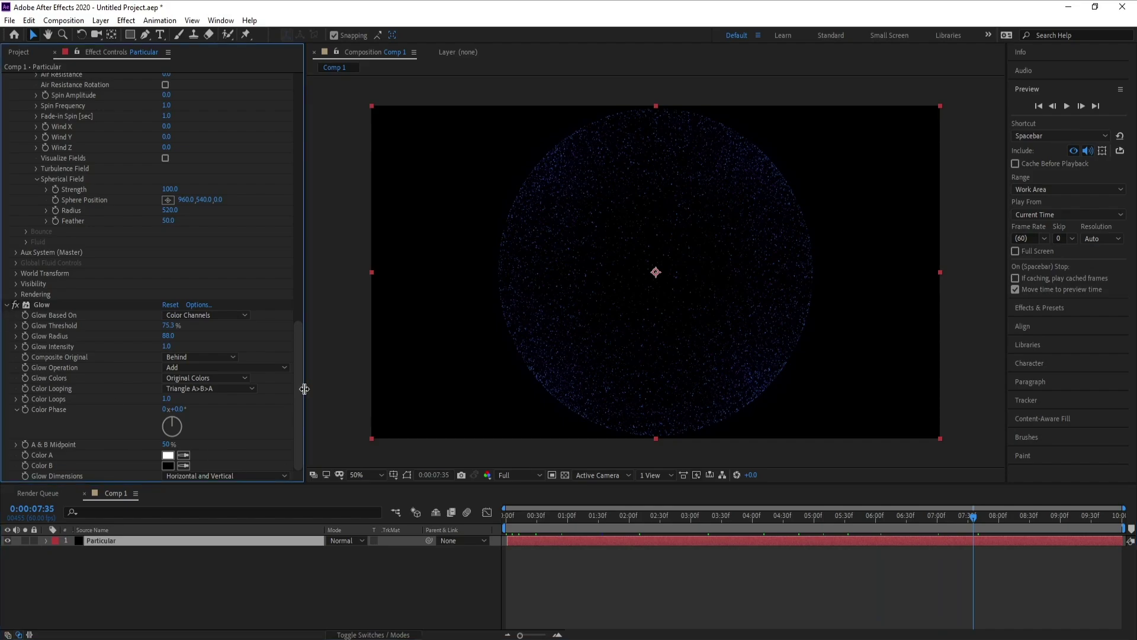
drag(304, 388, 304, 168)
click(8, 305)
scroll(279, 394, up, 5)
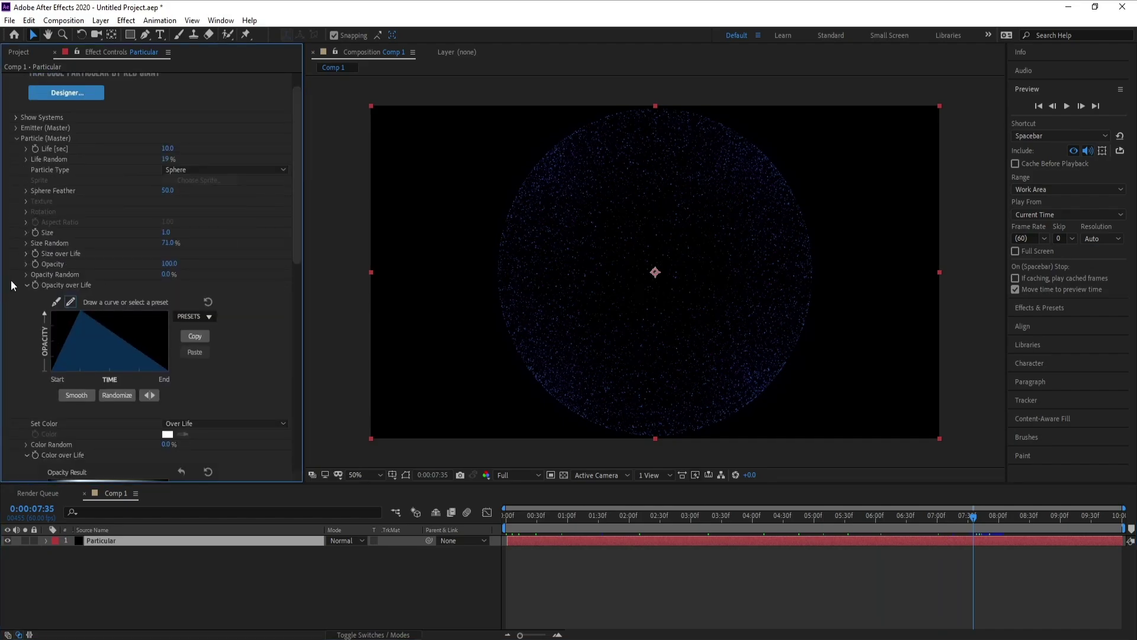
Move the emitter Position to 623, 540 and advance the playhead to about 7:48.
click(16, 134)
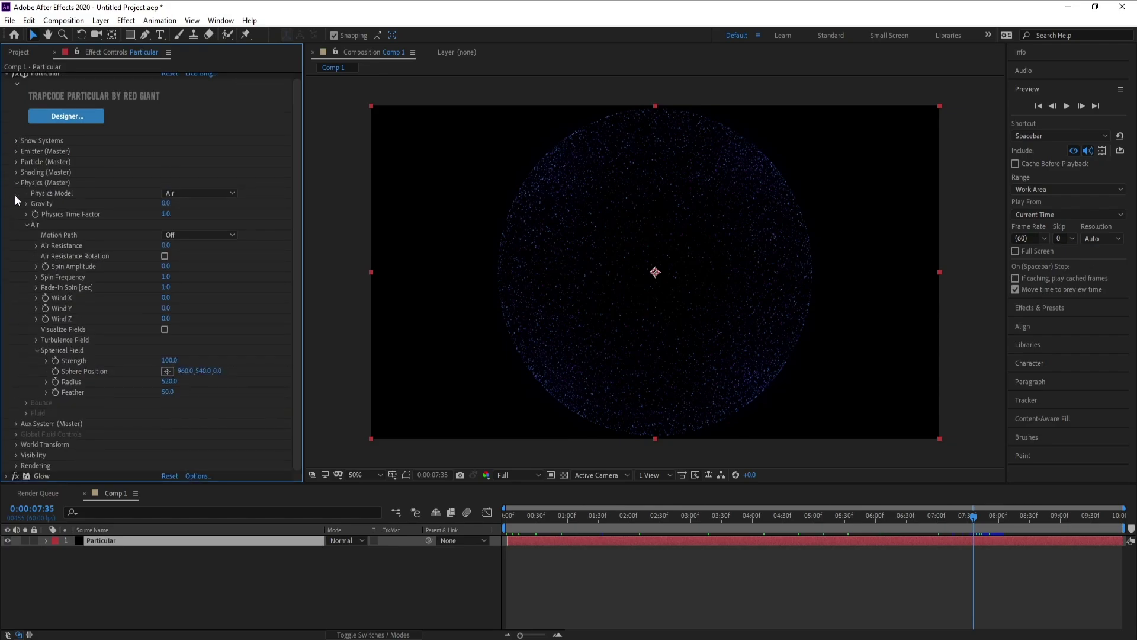
click(17, 182)
click(16, 157)
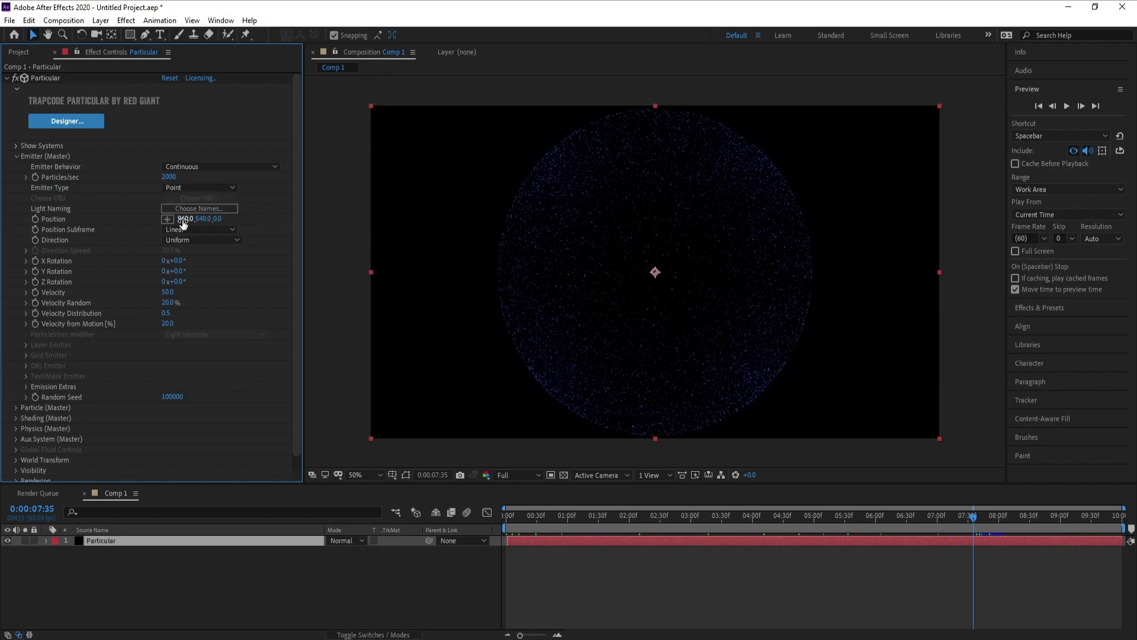
mouse_move(183, 221)
mouse_down()
mouse_move(352, 233)
mouse_move(62, 238)
mouse_move(3, 255)
mouse_move(37, 251)
mouse_move(16, 255)
mouse_up()
drag(968, 522, 986, 521)
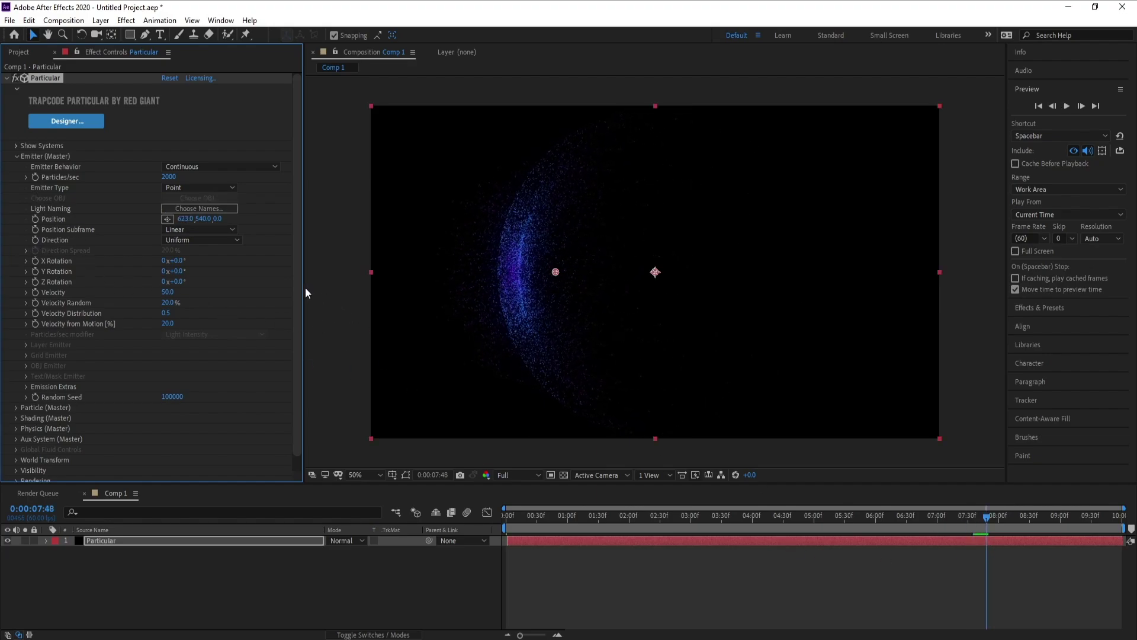
scroll(295, 391, down, 1)
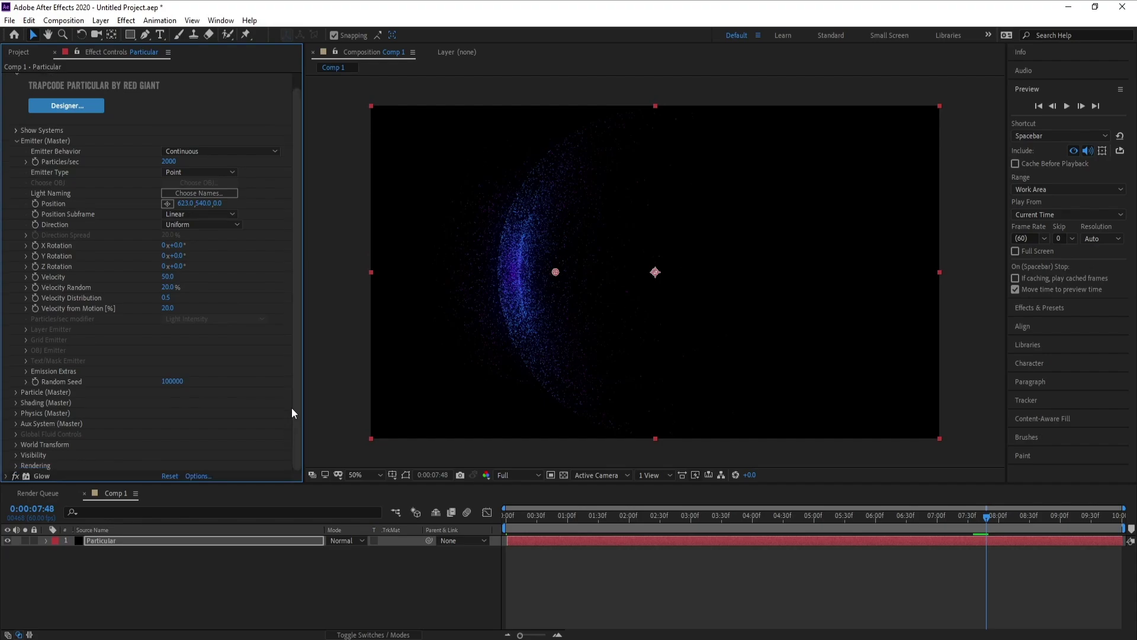
Raise Air Wind X to 22 and preview the particles drifting rightward.
click(16, 412)
scroll(26, 415, down, 5)
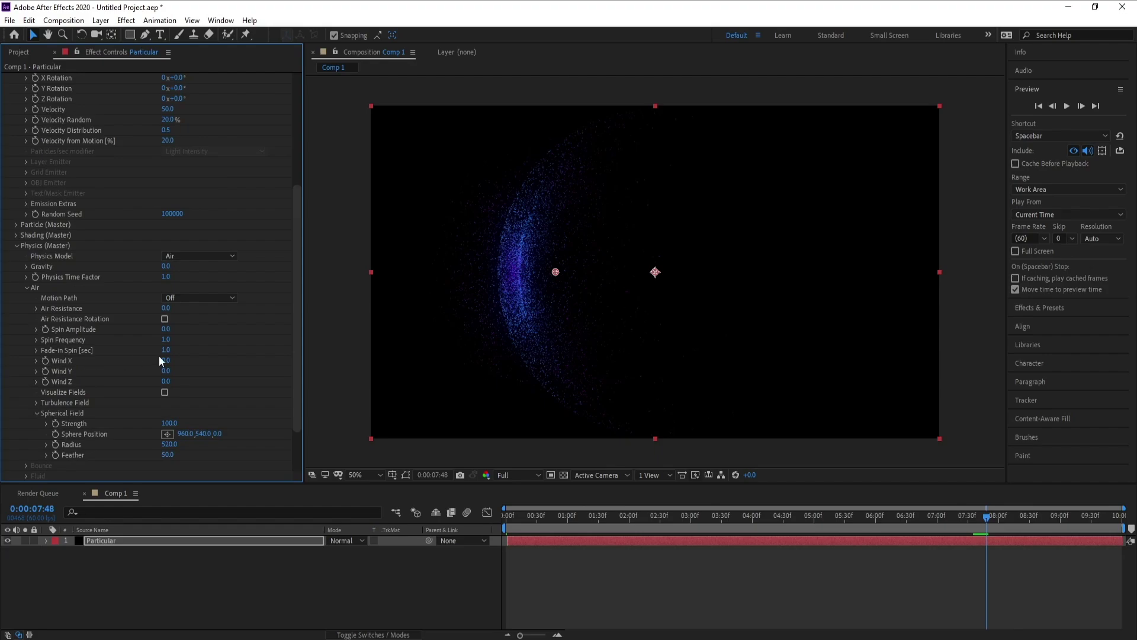
drag(173, 360, 182, 361)
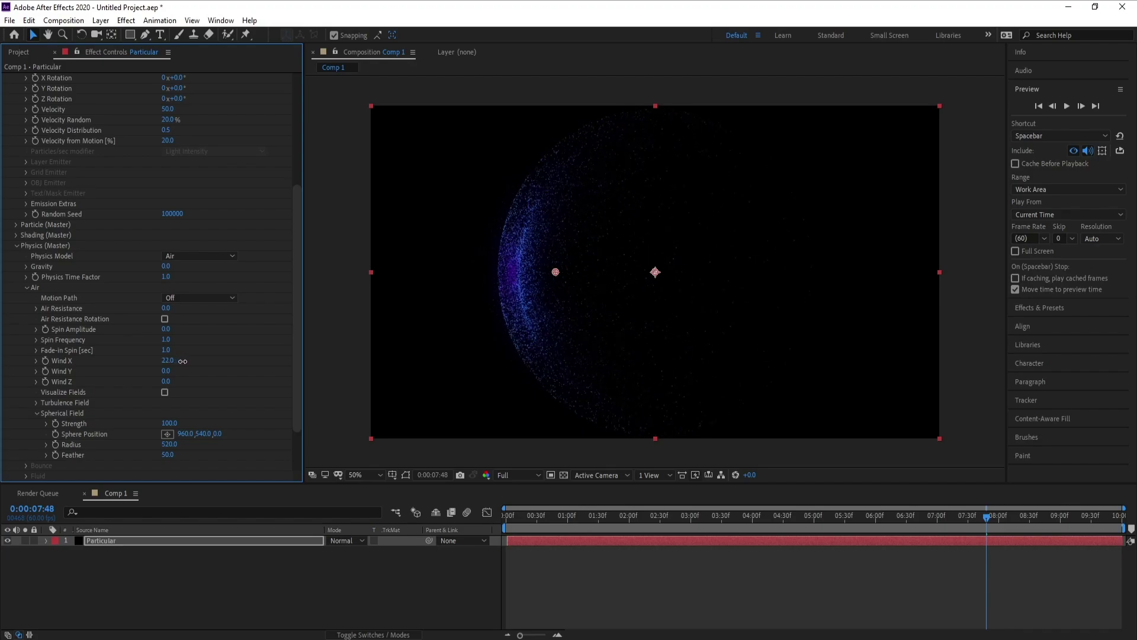
key(space)
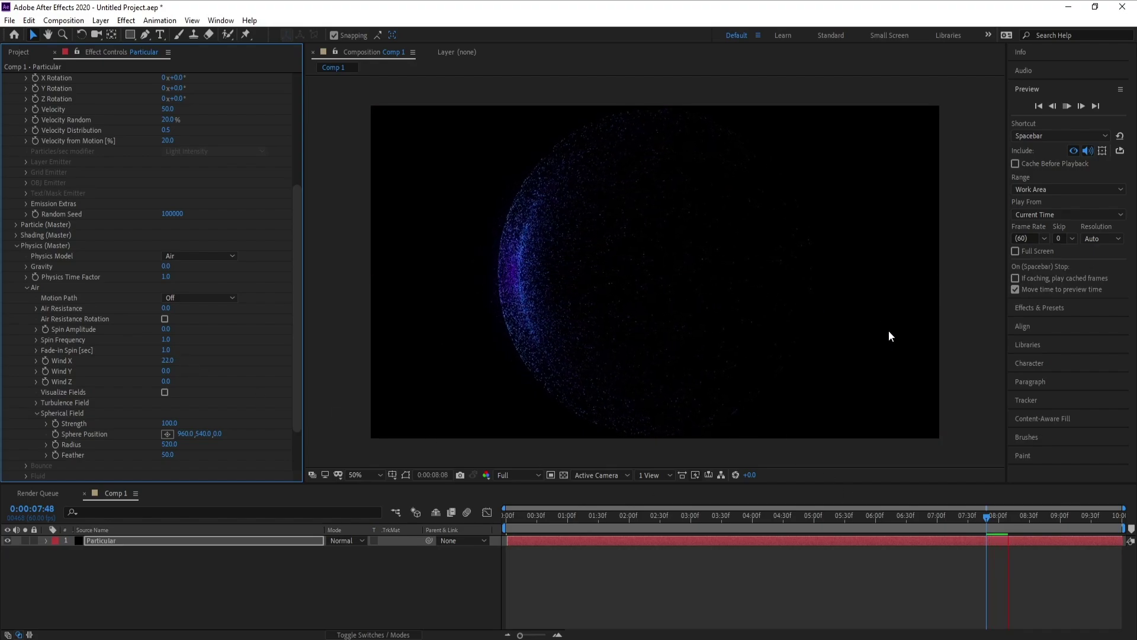
click(987, 516)
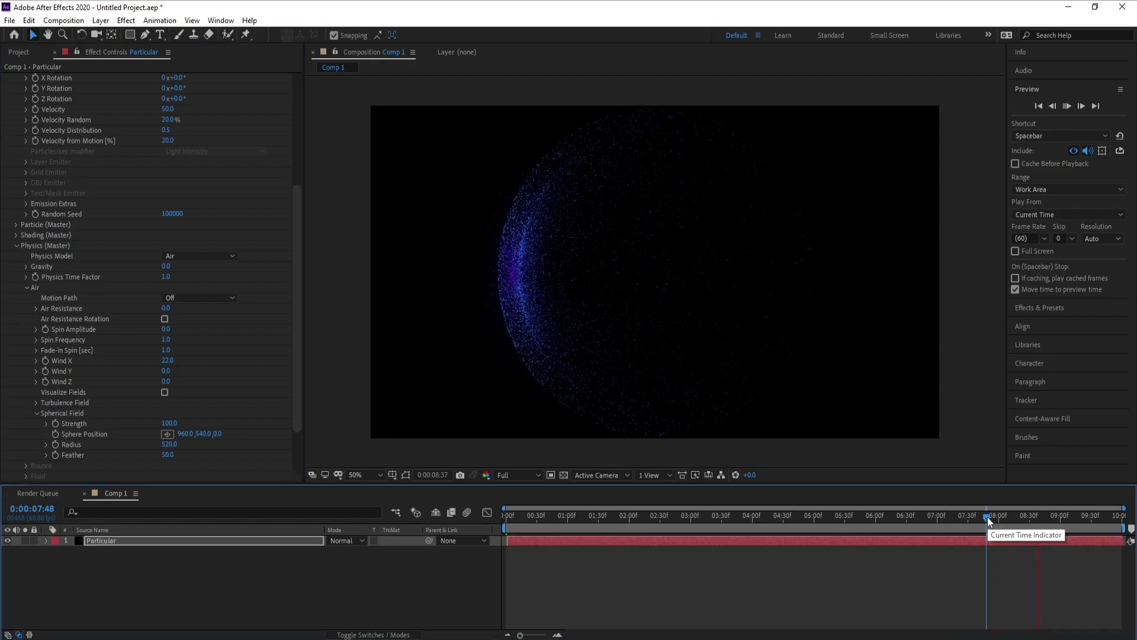
key(space)
key(space)
key(space)
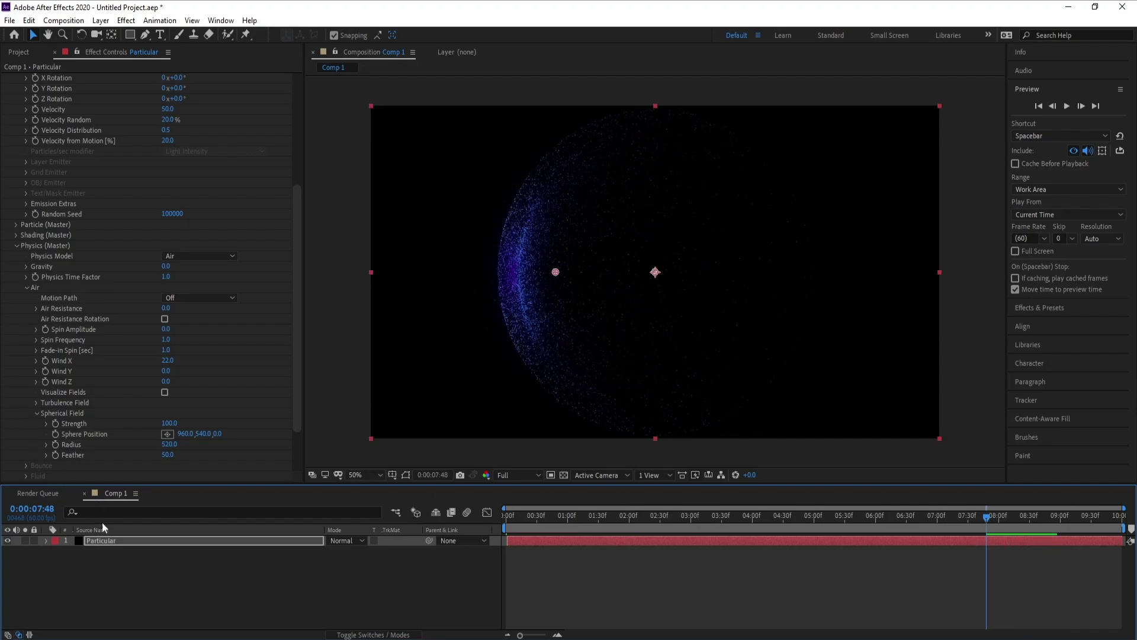
click(117, 543)
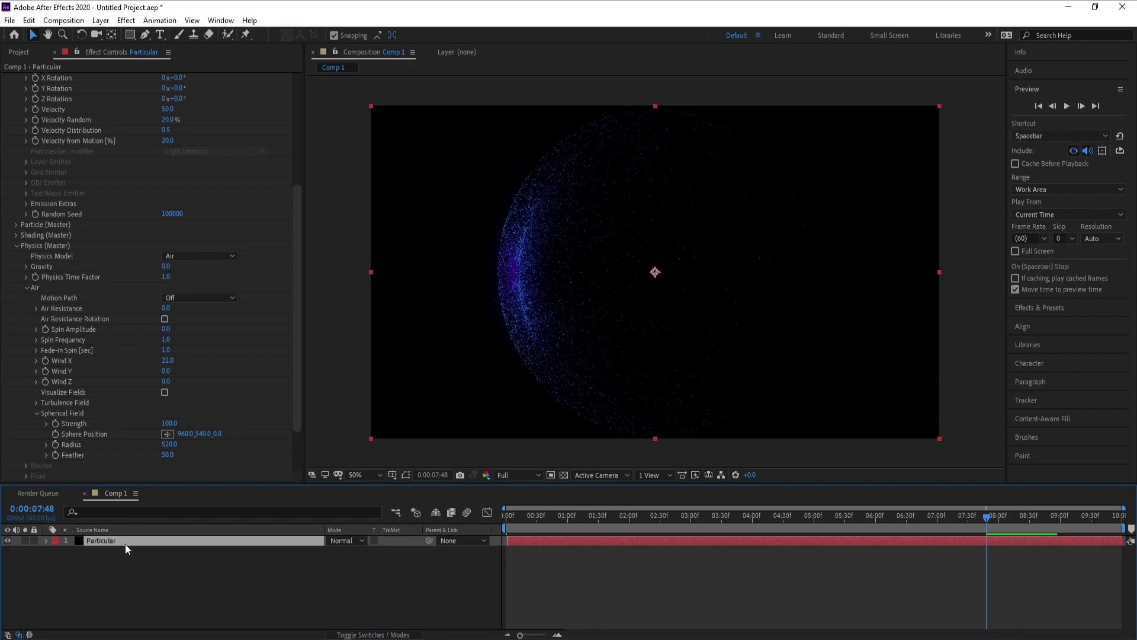
Duplicate the particle layer and rename the copy Particular 2.
key(ctrl+d)
right_click(126, 544)
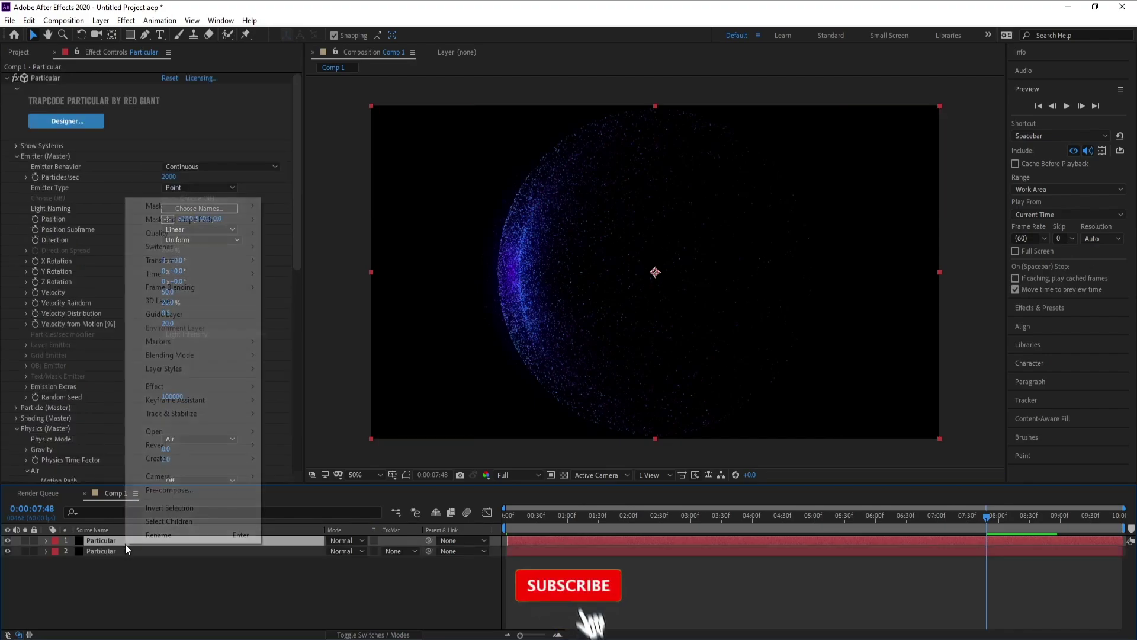
click(145, 604)
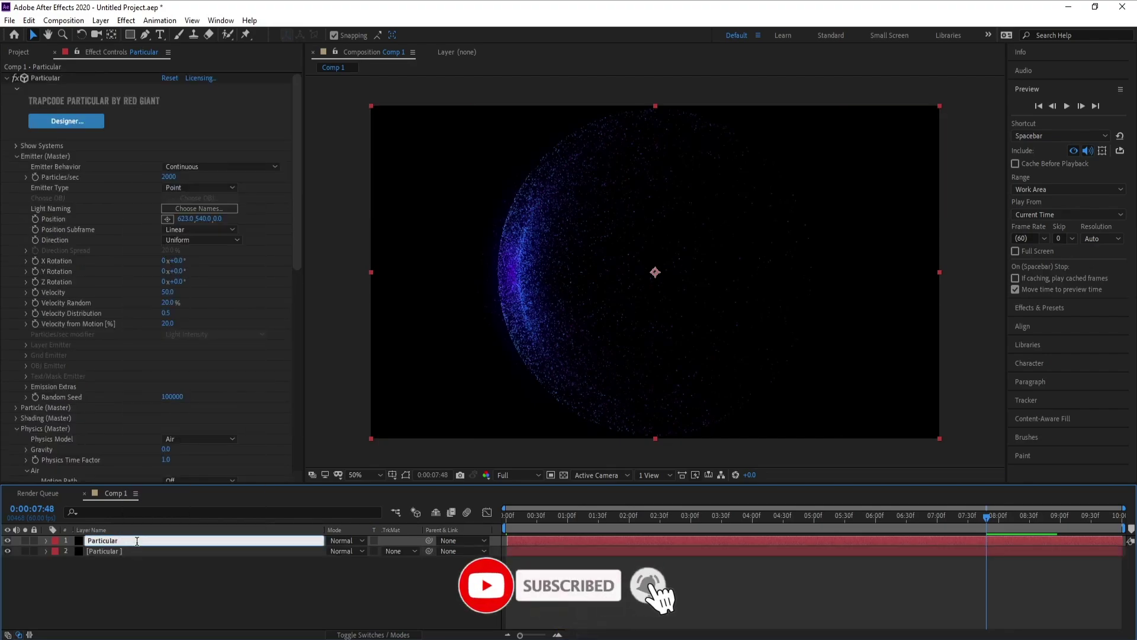
text(2)
key(Return)
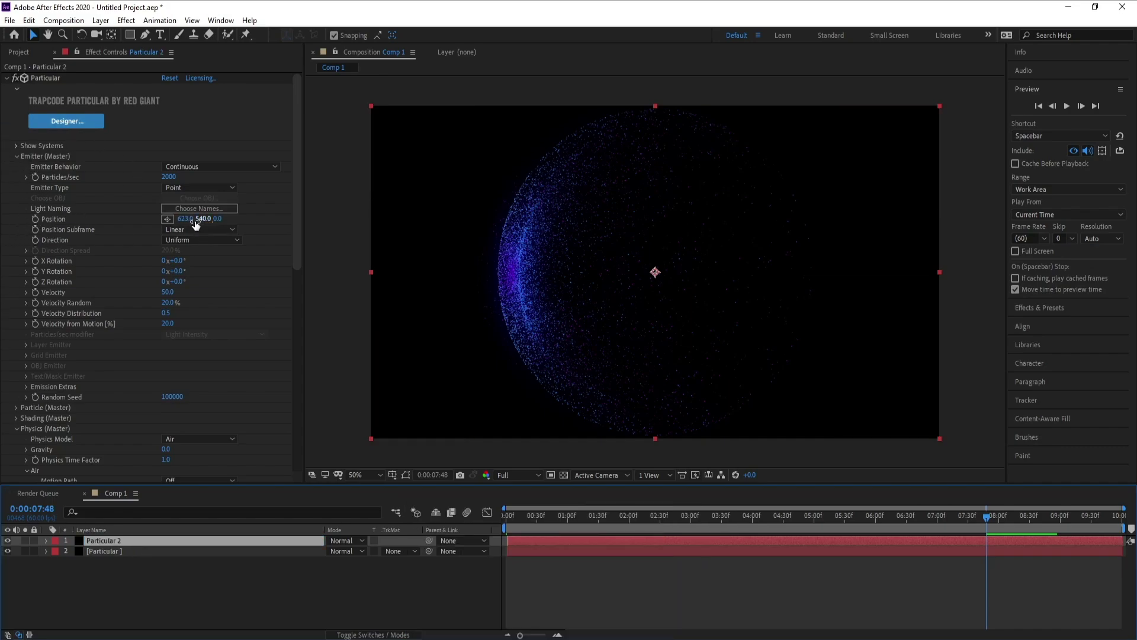
Flip Particular 2 horizontally to mirror the arc, after undoing a trial emitter move.
drag(193, 218, 541, 252)
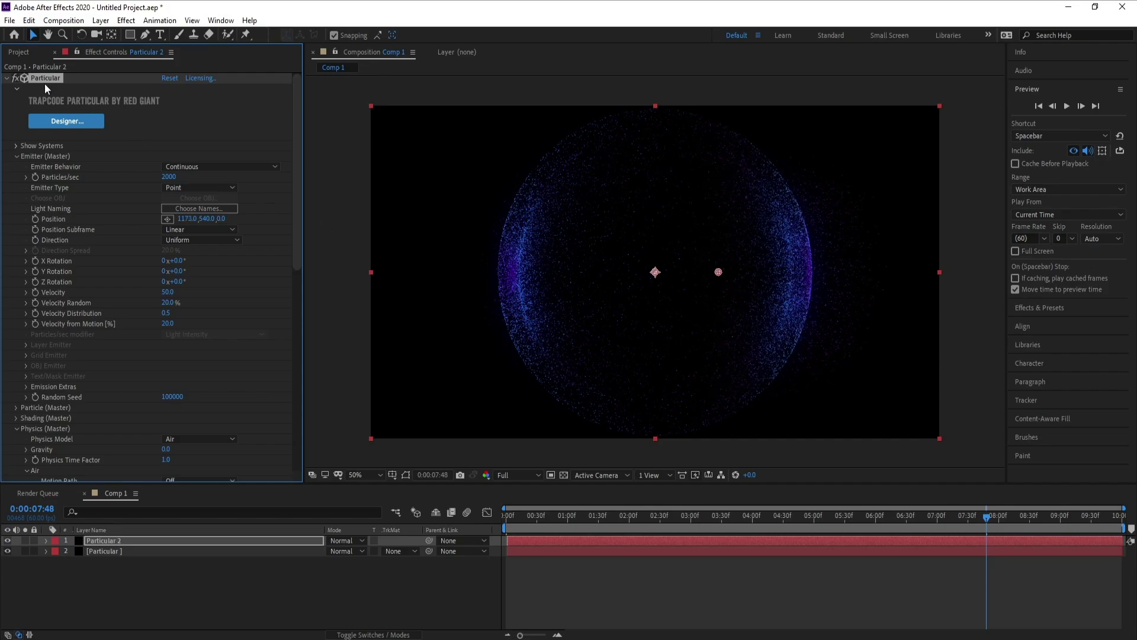
click(28, 21)
click(53, 35)
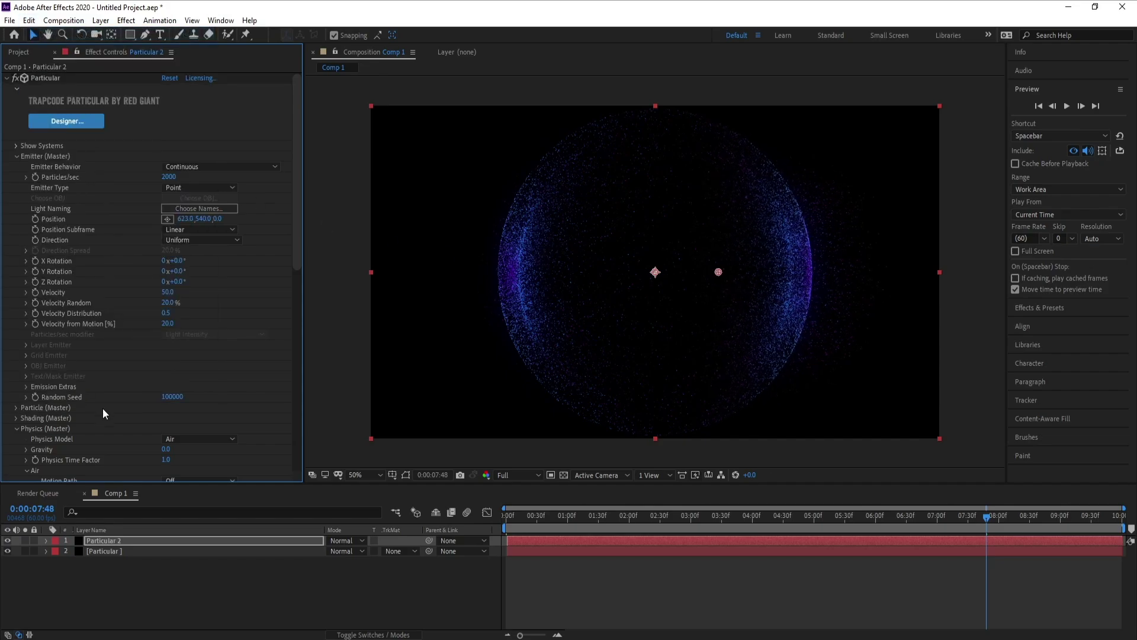
right_click(108, 541)
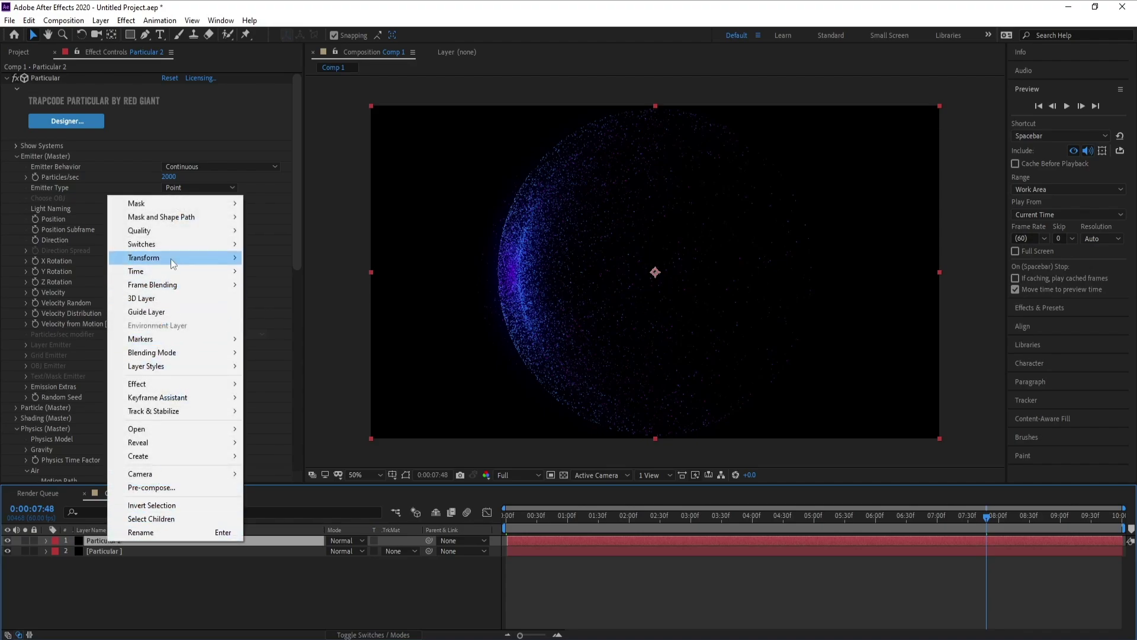
mouse_move(171, 258)
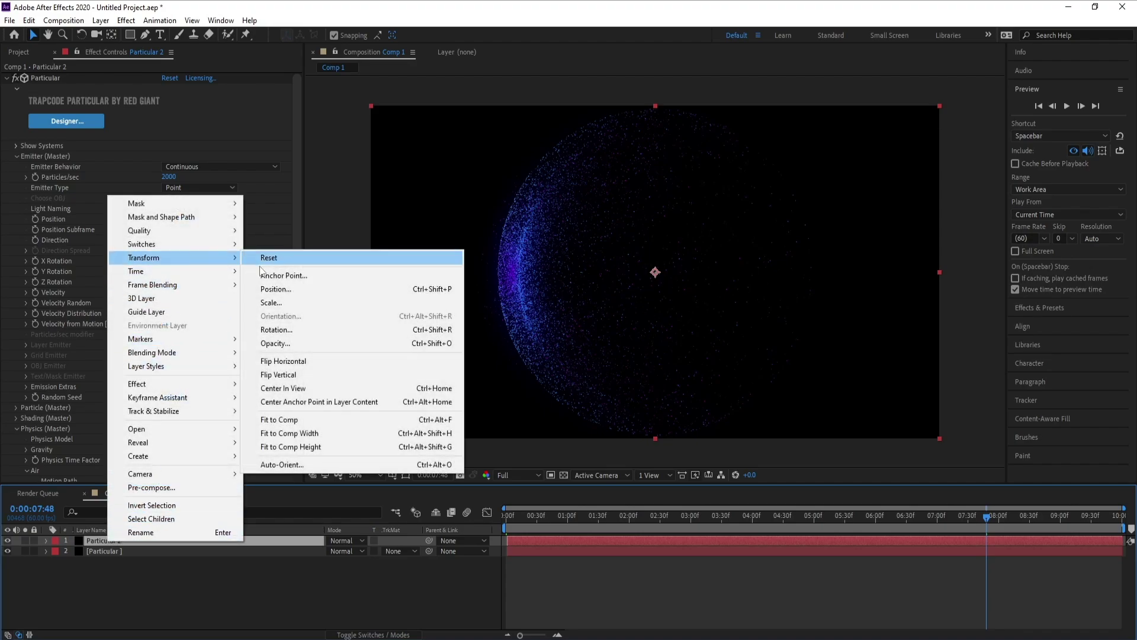
click(300, 362)
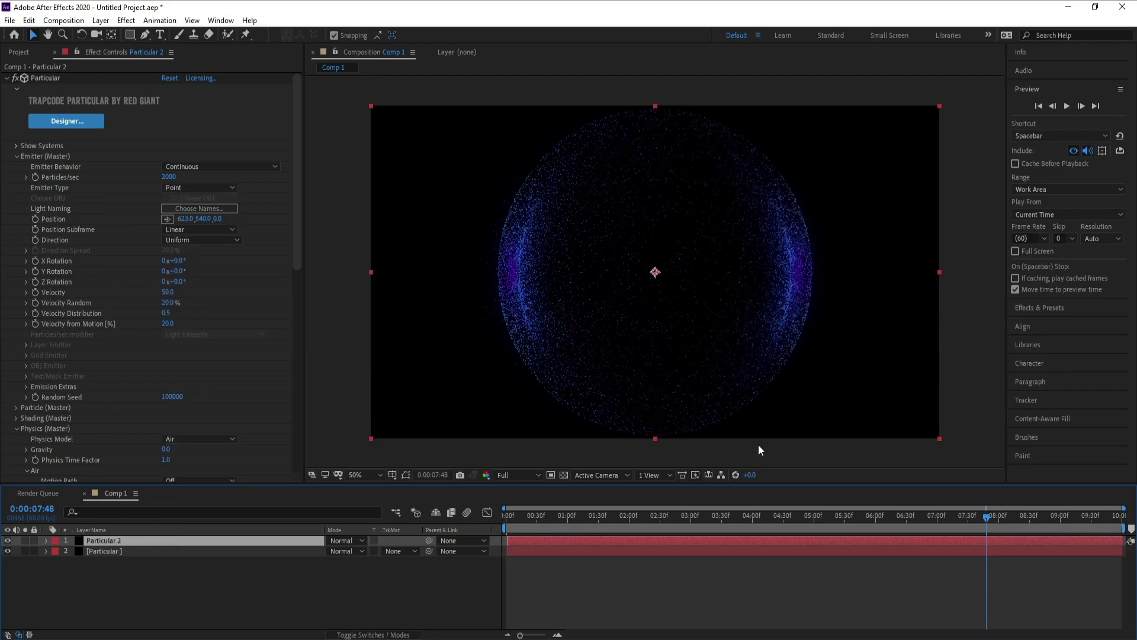
Preview the full particle sphere and set the current time to 0:00:05:02.
key(space)
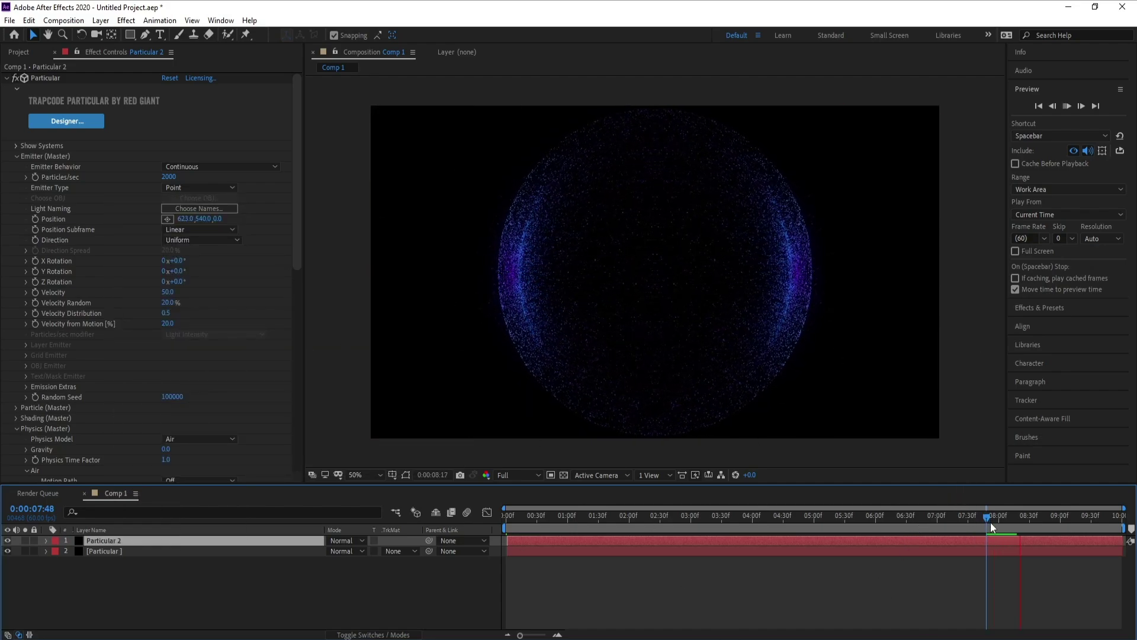
click(986, 516)
key(space)
drag(601, 525, 816, 517)
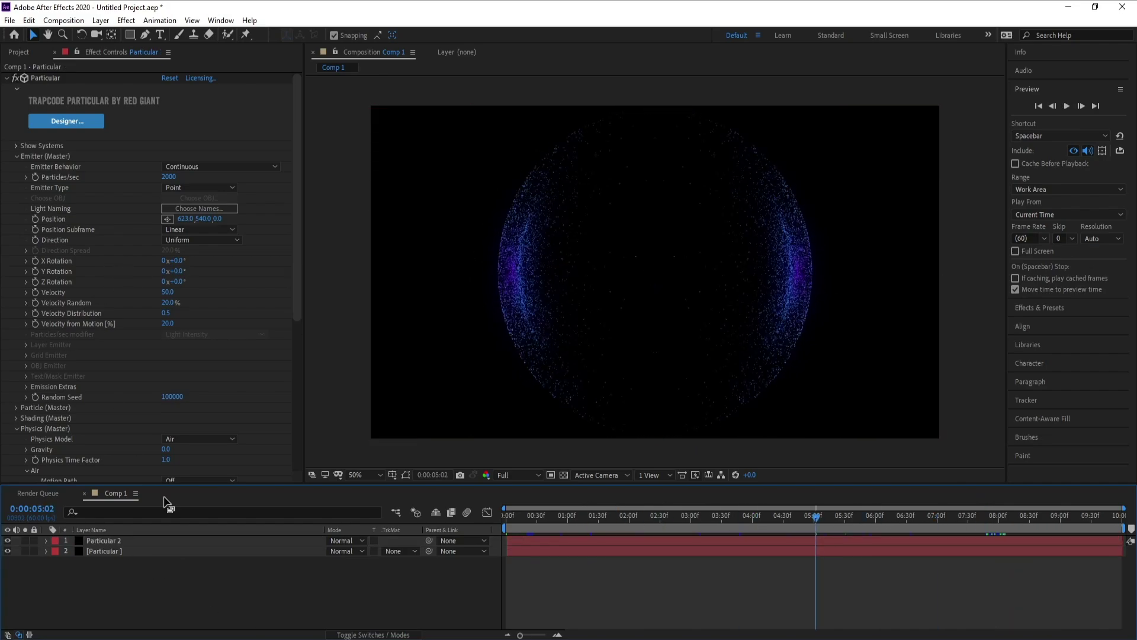
Add a new adjustment layer above Particular 2.
click(151, 540)
click(101, 20)
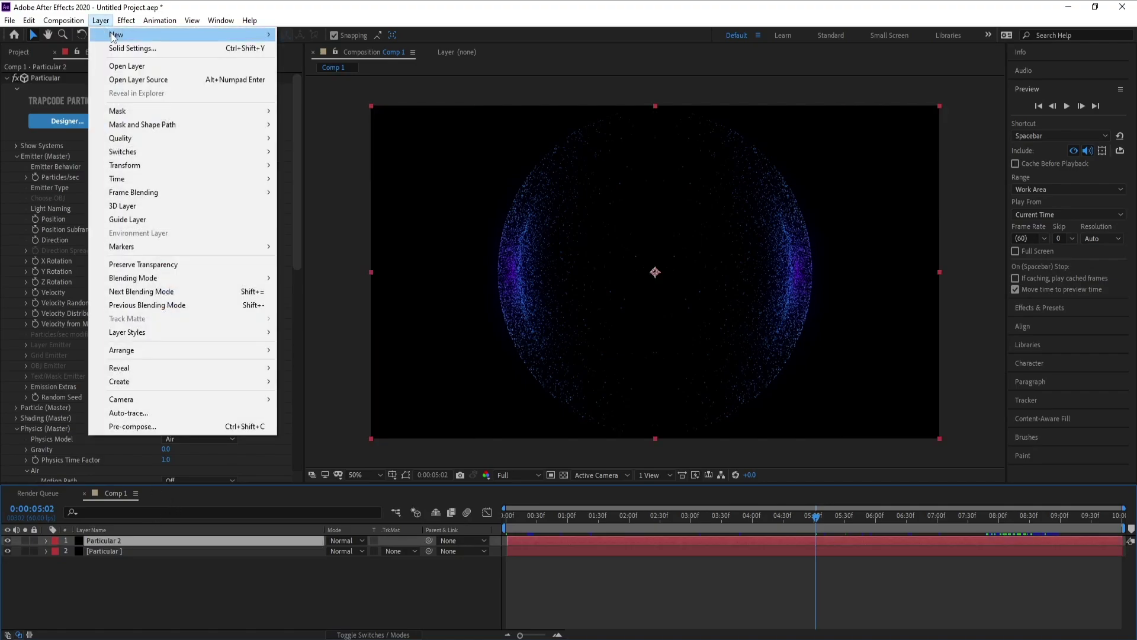
mouse_move(177, 35)
click(315, 116)
Apply Glow to the adjustment layer with Threshold 71% and Radius 75.
click(126, 20)
mouse_move(318, 60)
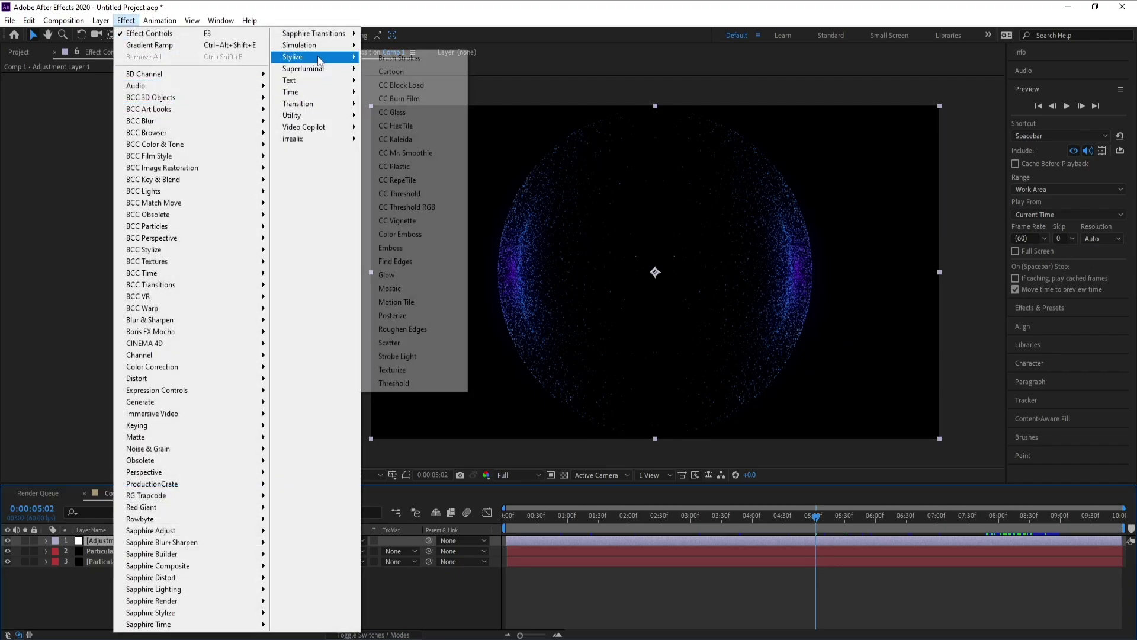
click(424, 279)
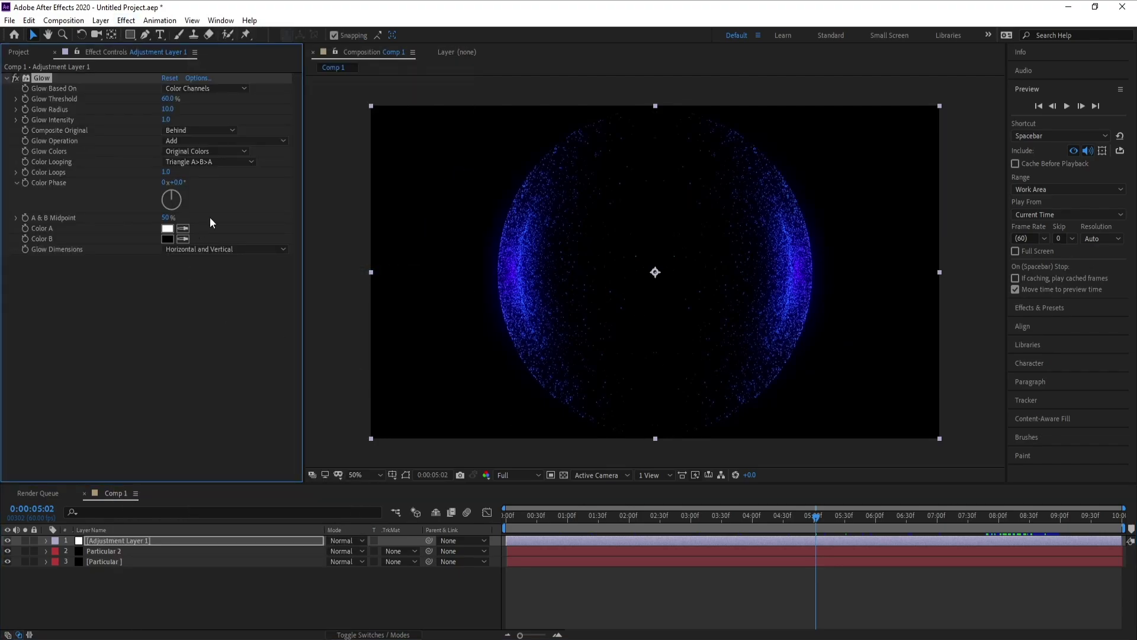
drag(168, 99, 171, 99)
drag(158, 110, 201, 113)
Add Curves to the adjustment layer and bend the RGB curve into an S-shape.
click(127, 20)
mouse_move(231, 367)
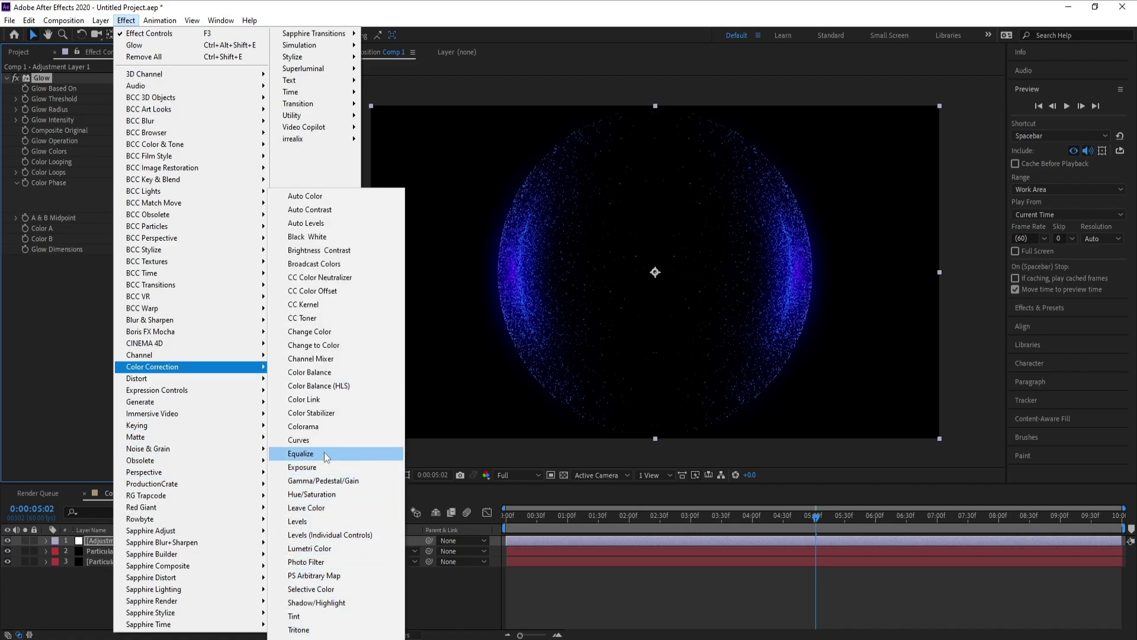
click(302, 439)
drag(129, 337, 123, 332)
click(76, 389)
drag(76, 388, 79, 389)
Give the Alpha channel curve an S-shape too, then scrub later to check the look.
click(219, 247)
click(208, 319)
drag(126, 337, 123, 328)
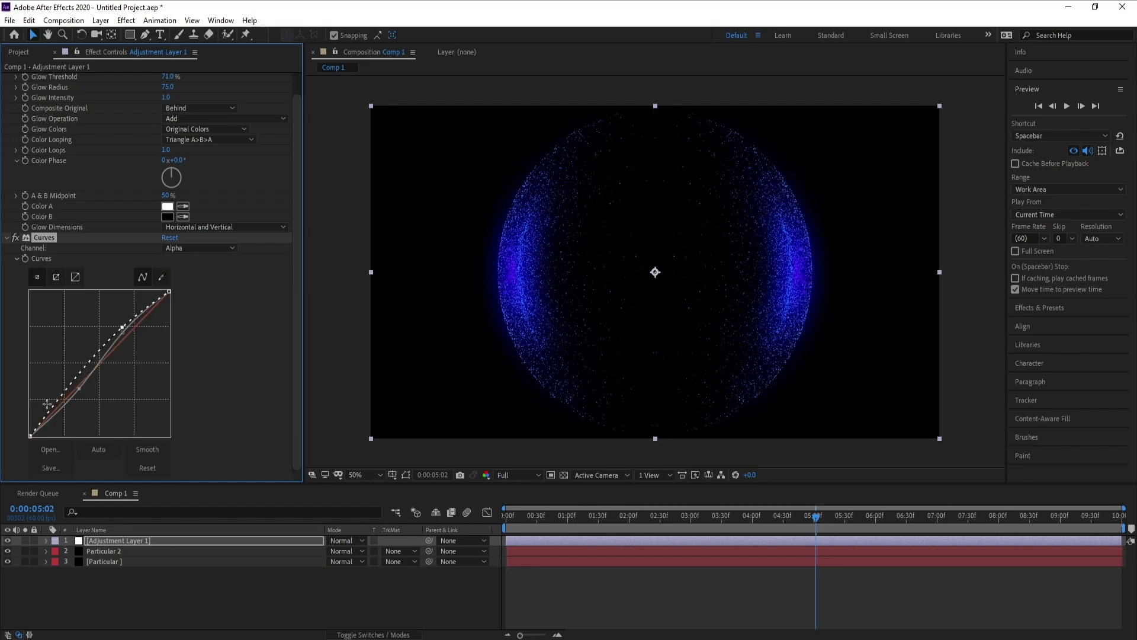
click(71, 389)
drag(71, 389, 77, 399)
drag(820, 517, 1103, 520)
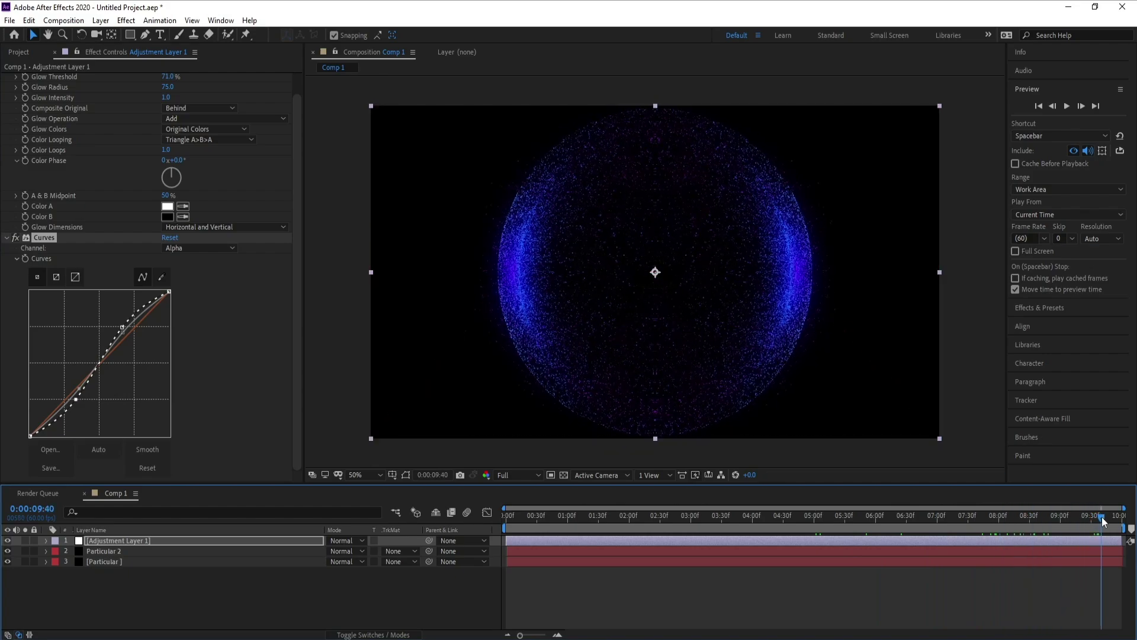
Pre-compose all three layers into Pre-comp 1.
click(113, 562)
shift+click(116, 539)
right_click(116, 539)
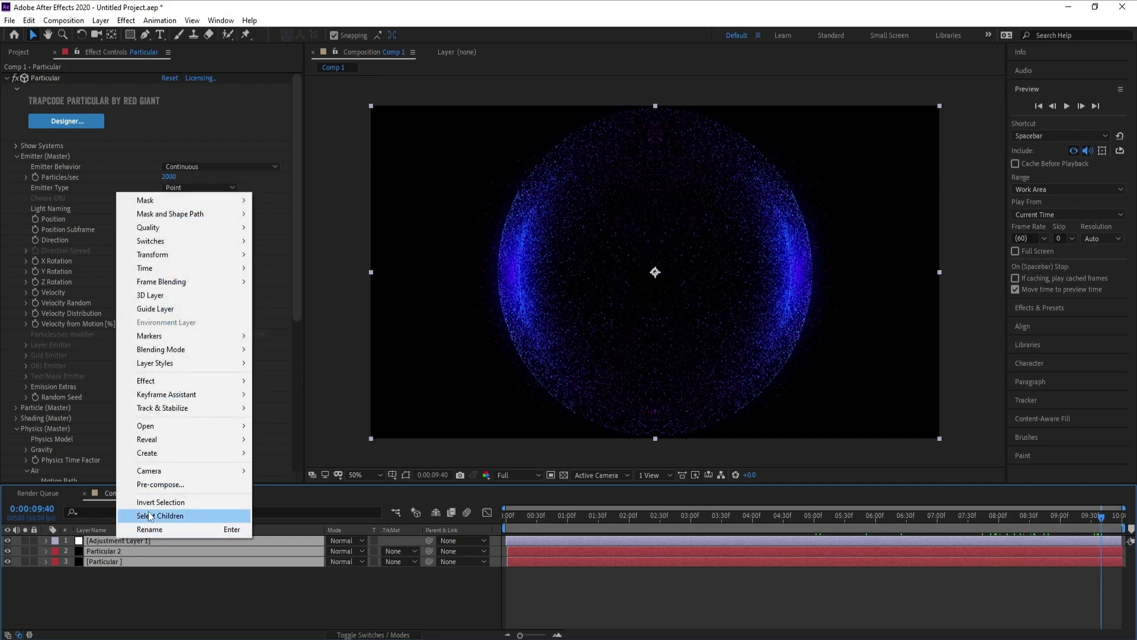
click(160, 484)
key(Return)
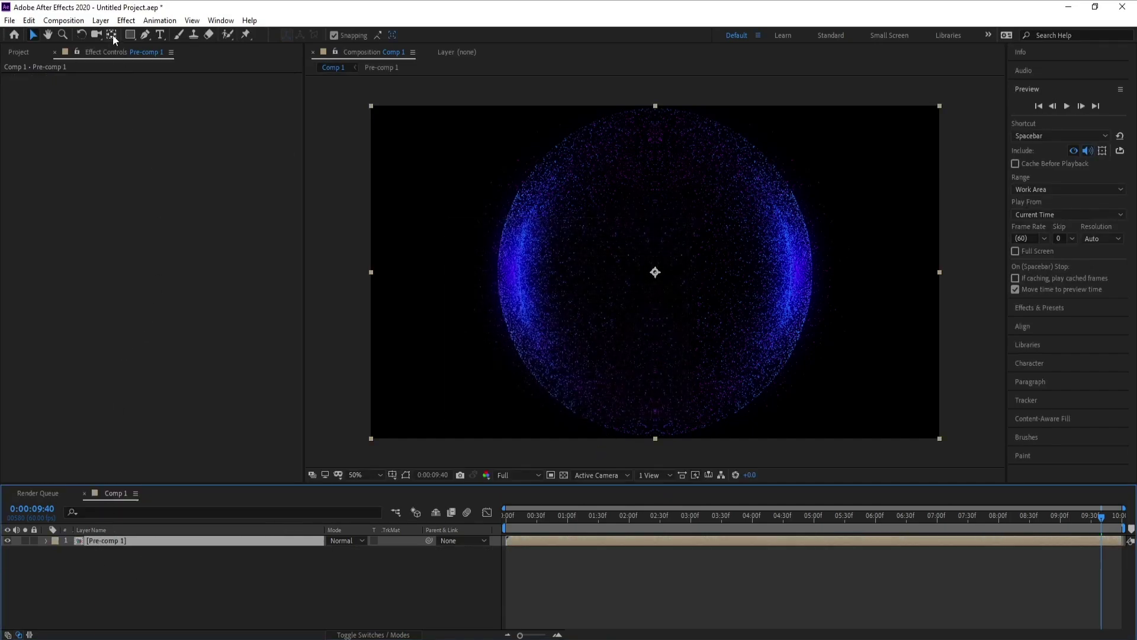
Create a black solid named BG and move it below Pre-comp 1.
click(100, 20)
mouse_move(225, 30)
click(330, 62)
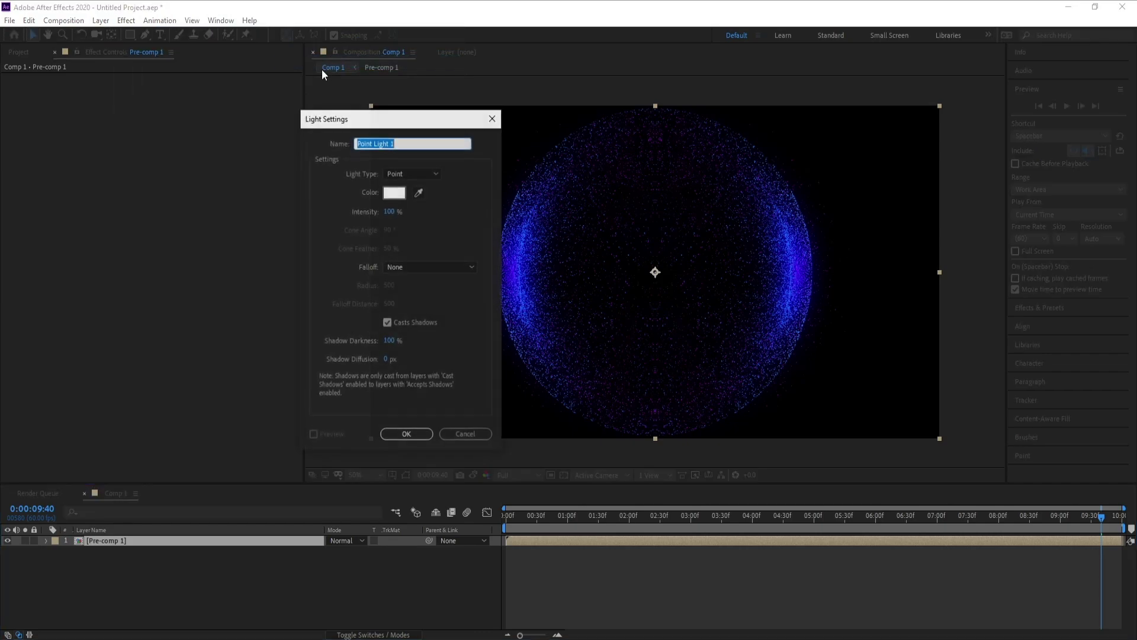
click(465, 434)
click(101, 20)
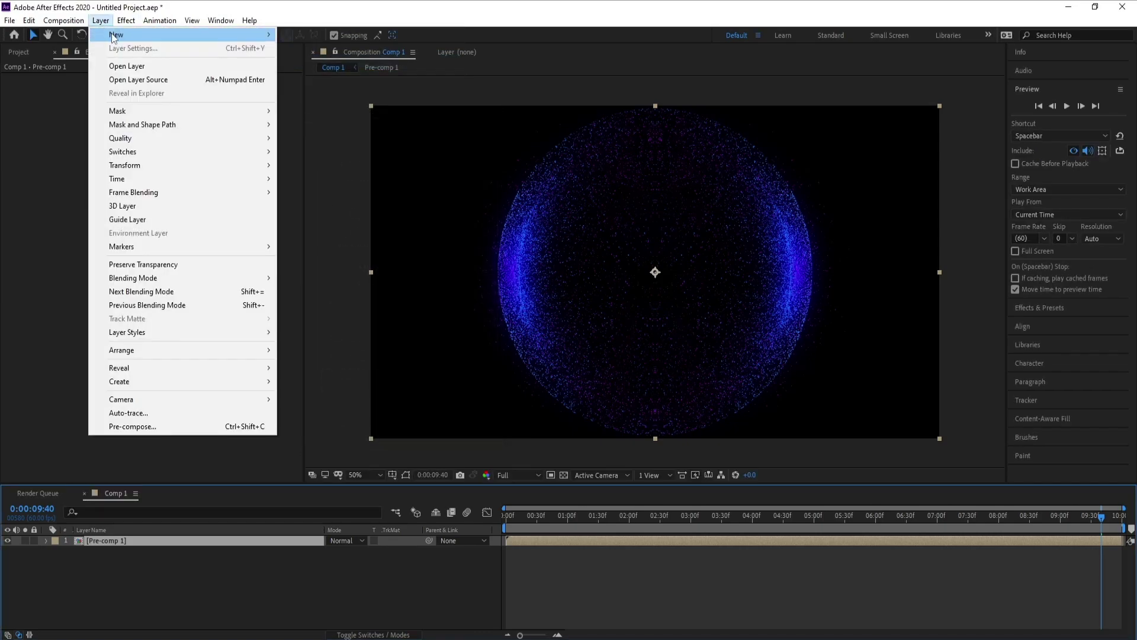
mouse_move(115, 37)
click(311, 49)
text(BG)
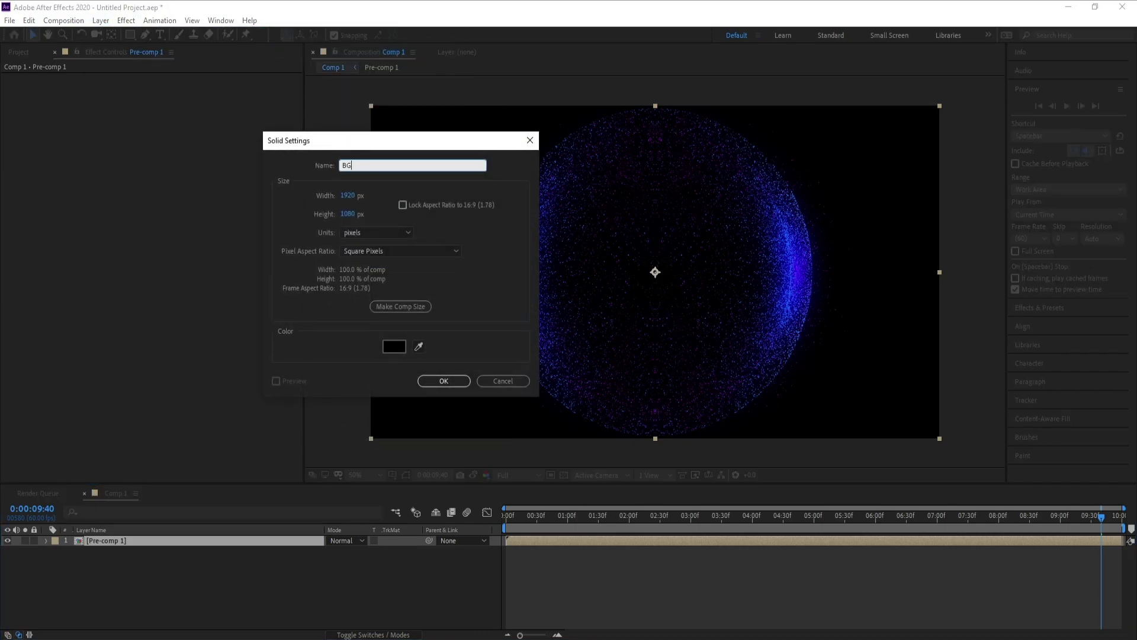
key(Return)
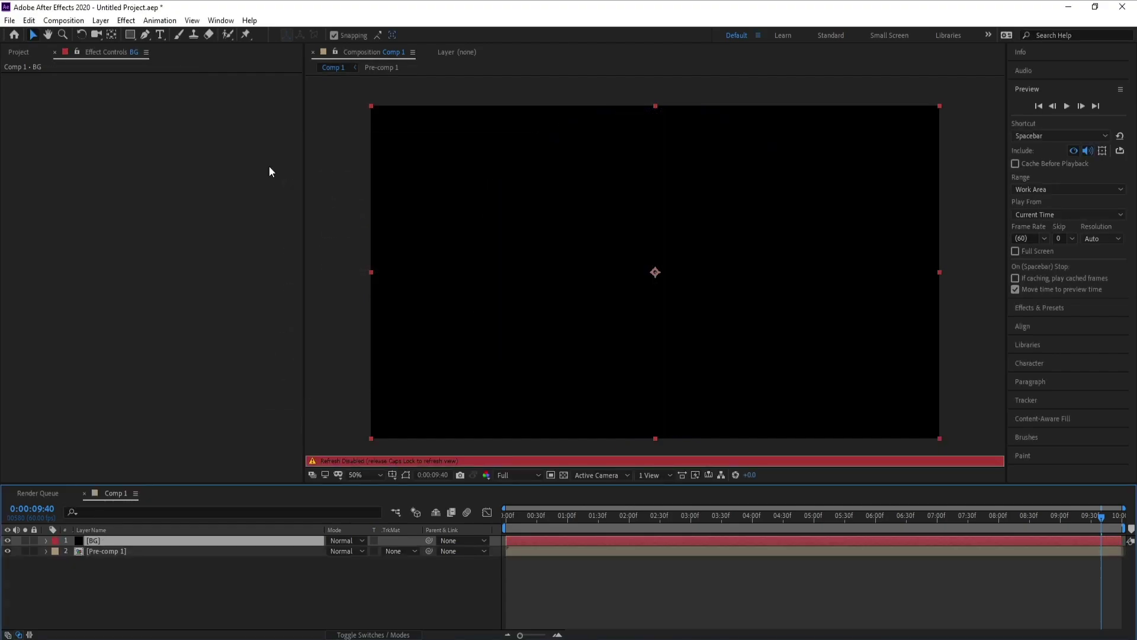
key(Caps_Lock)
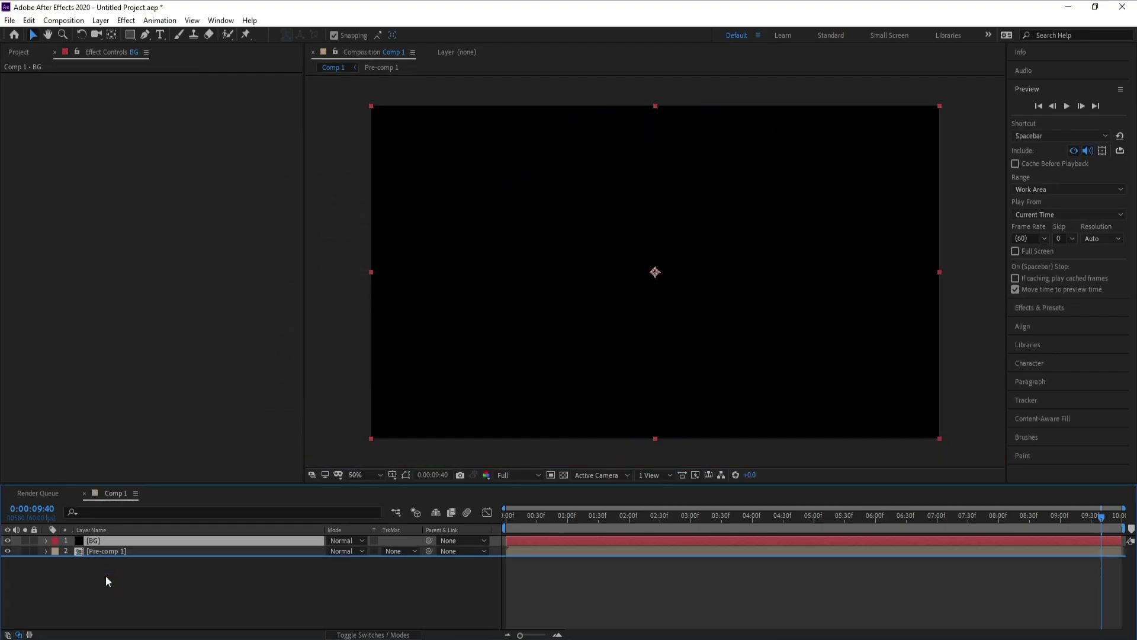
drag(110, 541, 116, 555)
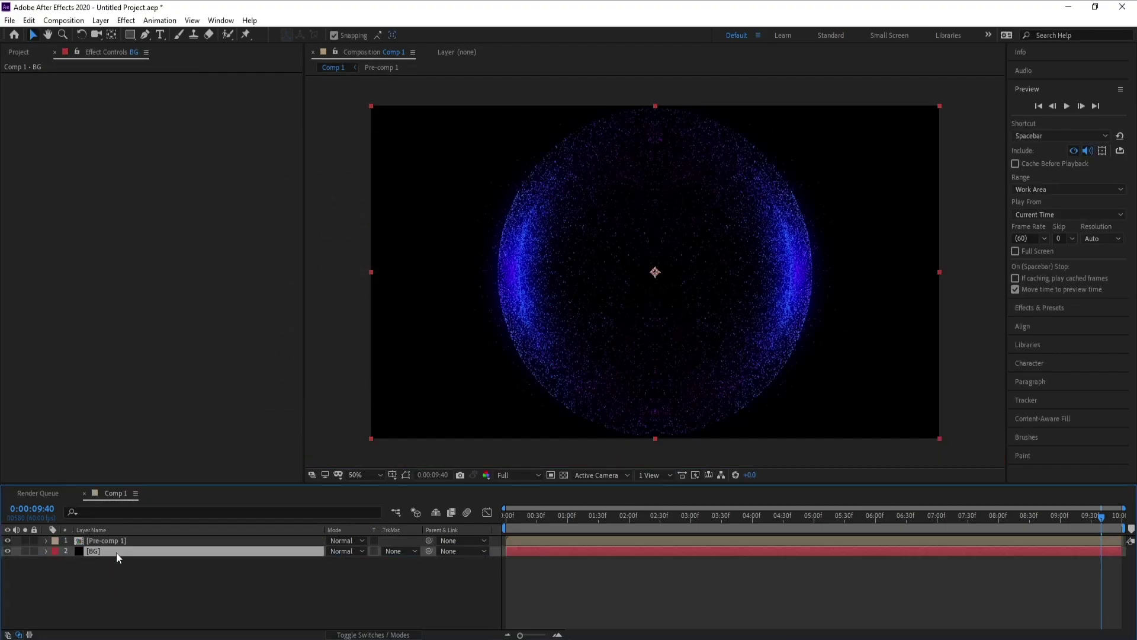
Apply a Gradient Ramp to BG as a Radial Ramp starting at the comp centre.
click(126, 22)
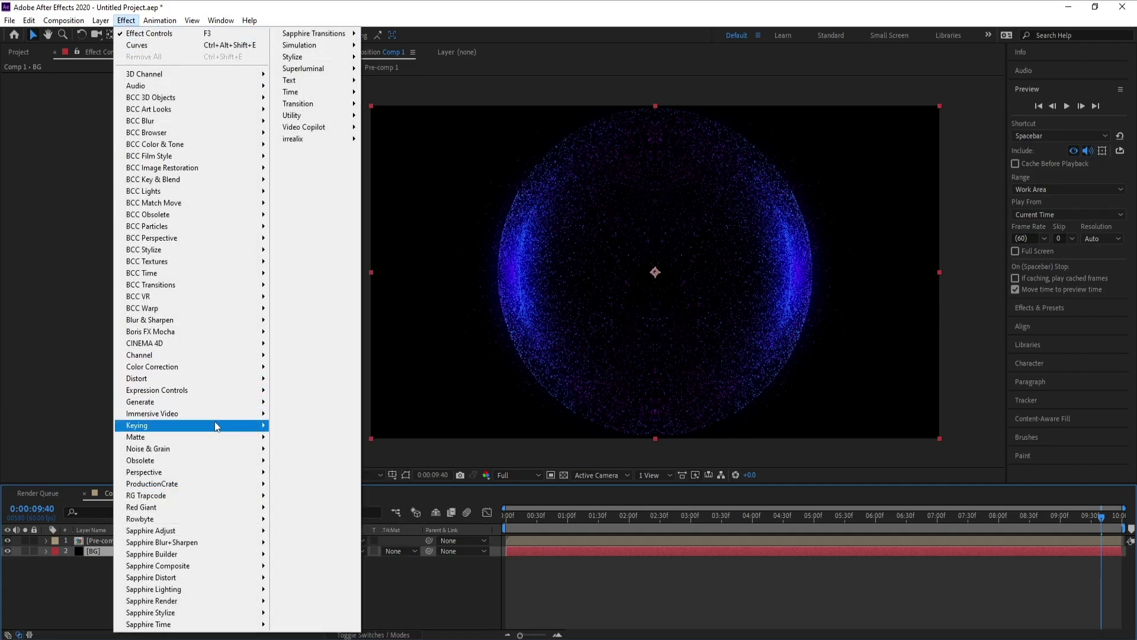
mouse_move(209, 378)
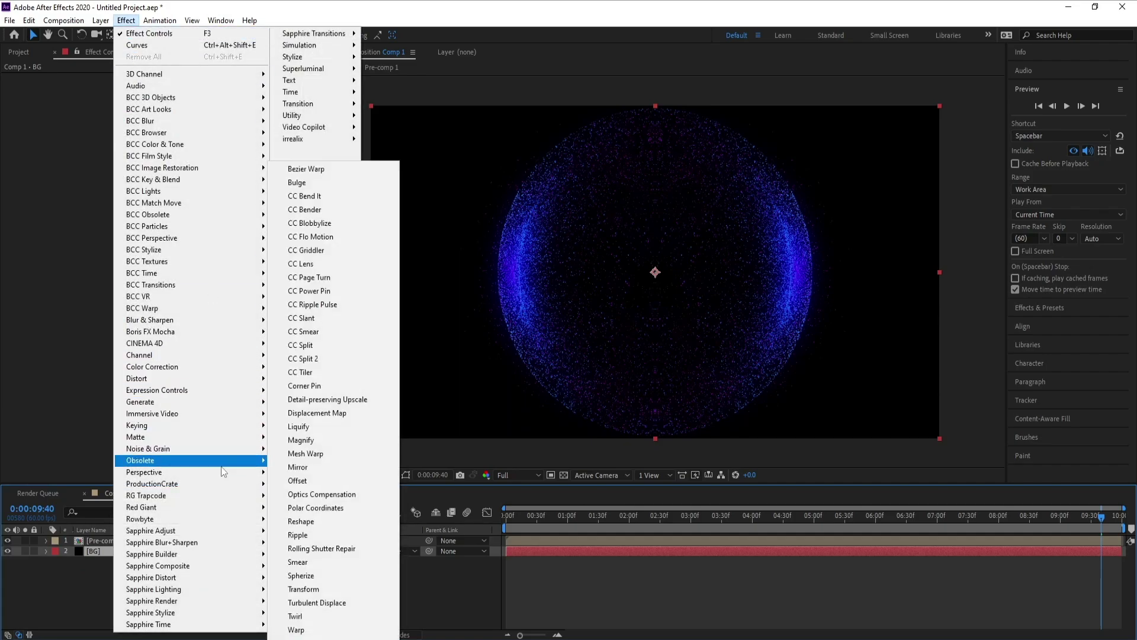
mouse_move(228, 485)
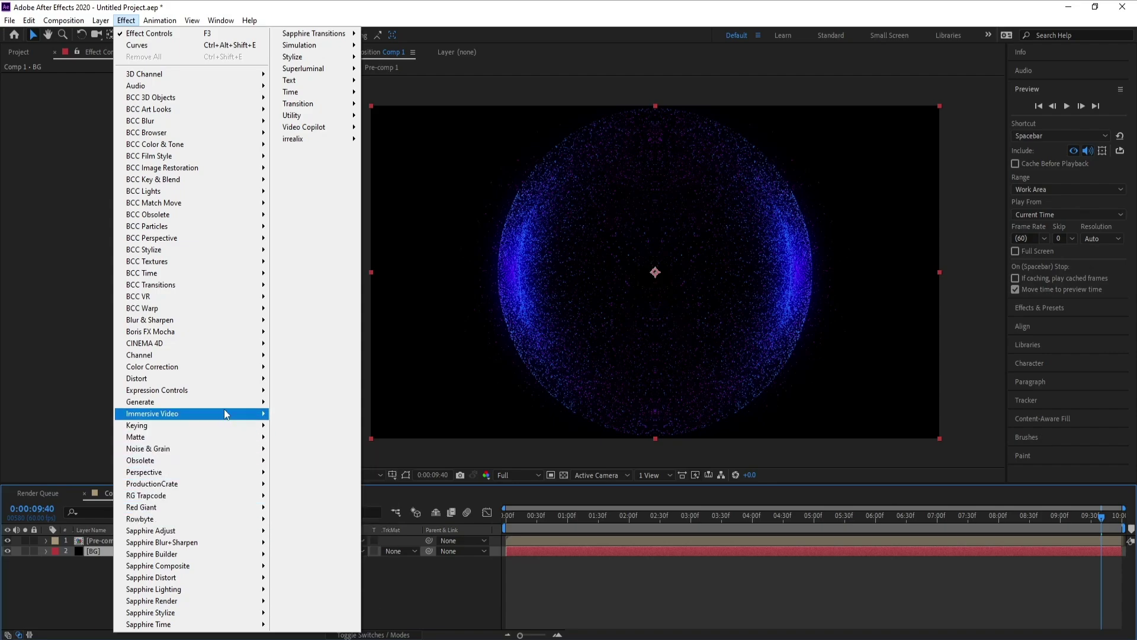
mouse_move(225, 403)
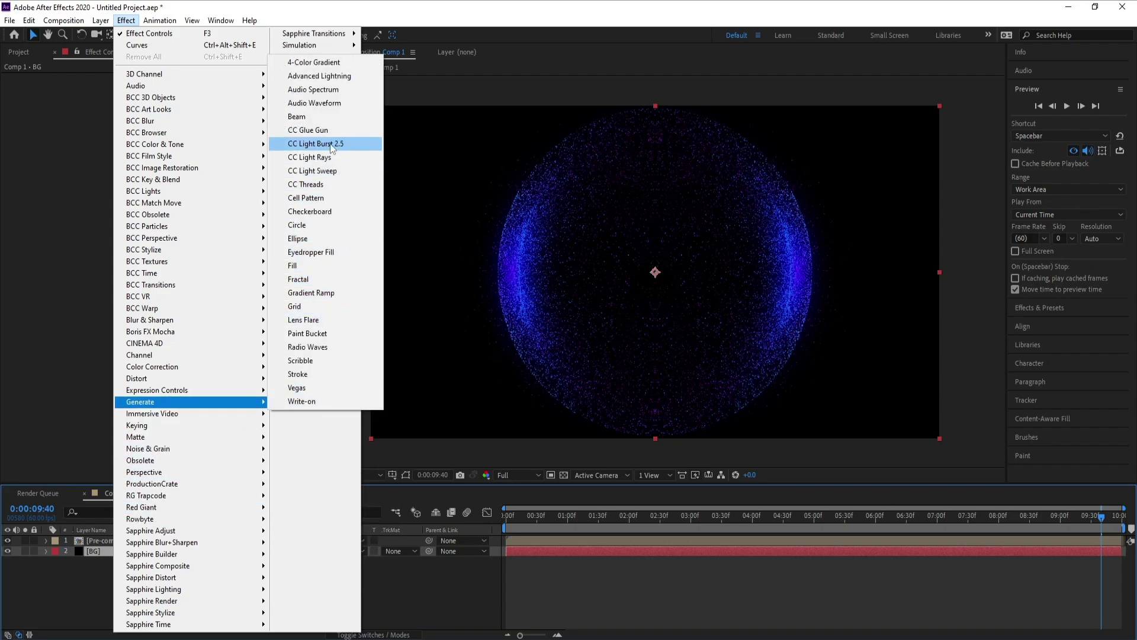
click(311, 292)
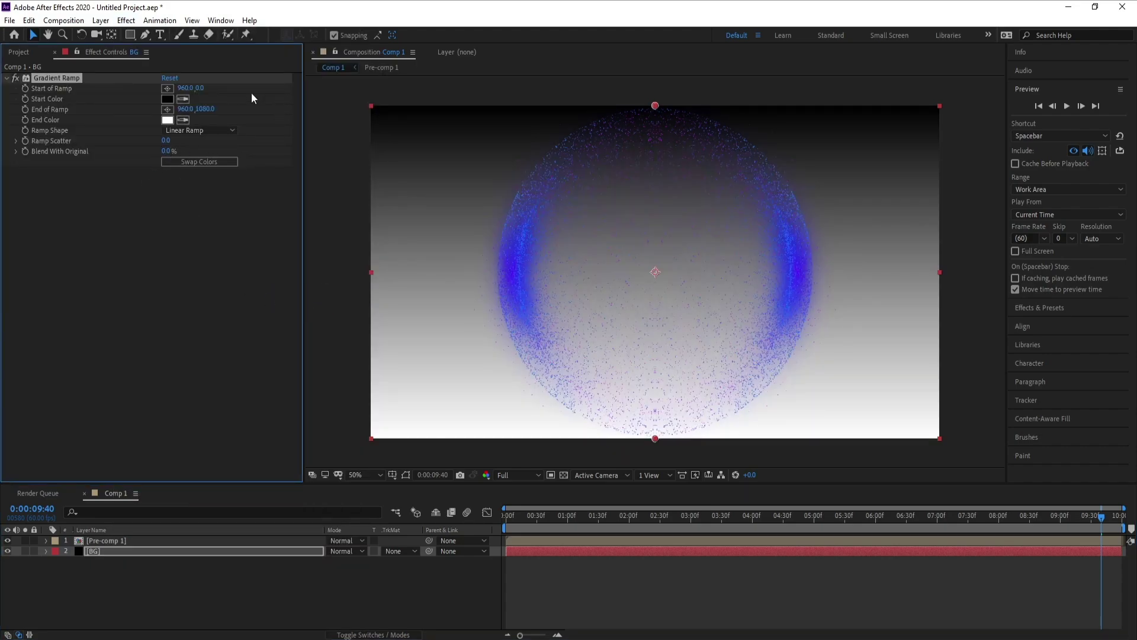
click(193, 131)
click(201, 159)
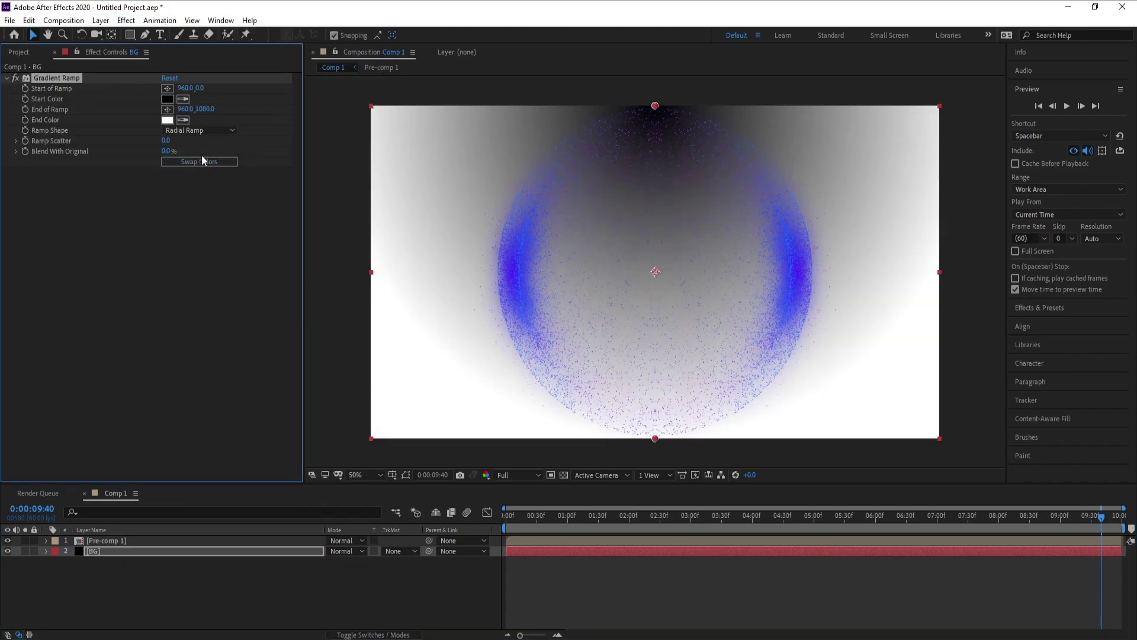
drag(655, 105, 655, 273)
Set the ramp's start colour to navy #001039 and end colour to near-black #000318.
click(169, 99)
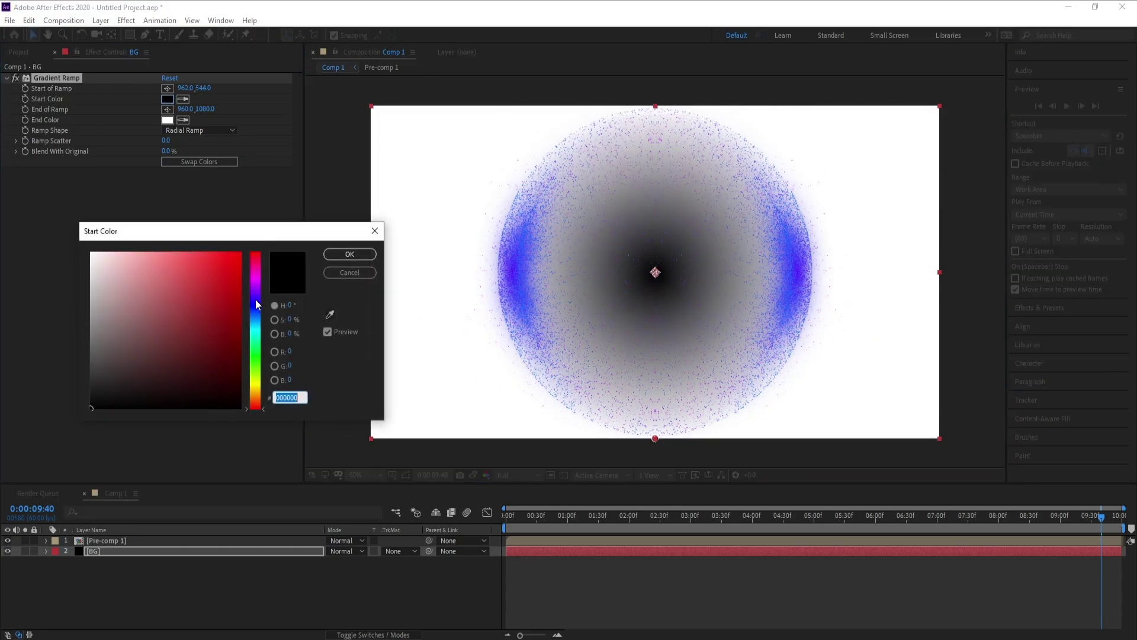
click(255, 312)
drag(229, 356, 247, 395)
click(349, 254)
click(168, 120)
click(255, 307)
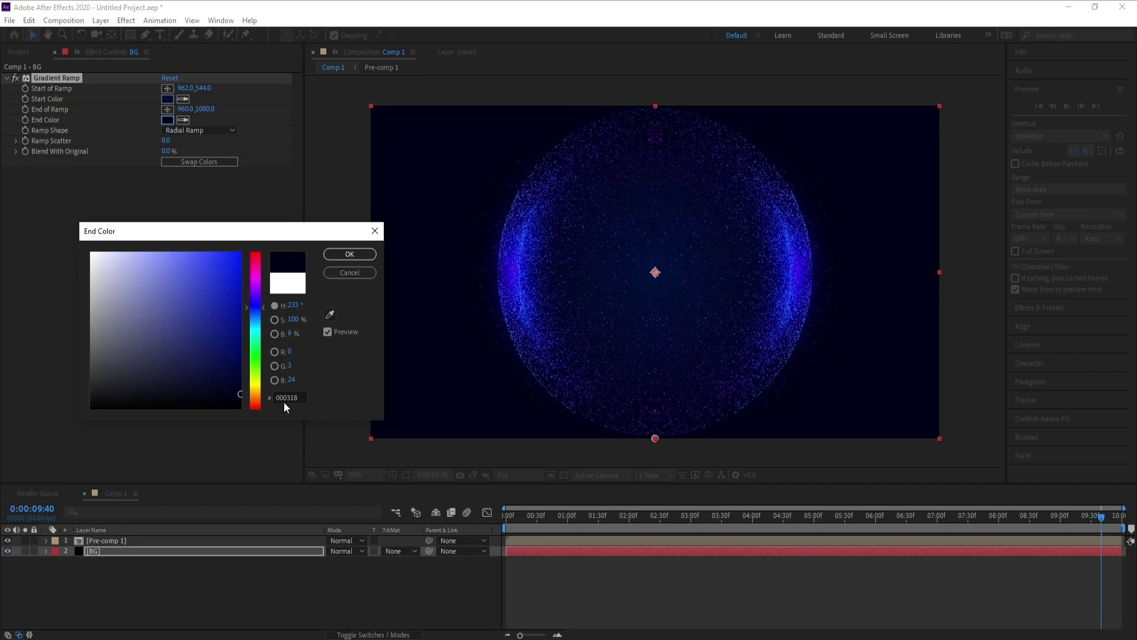
click(343, 255)
click(97, 567)
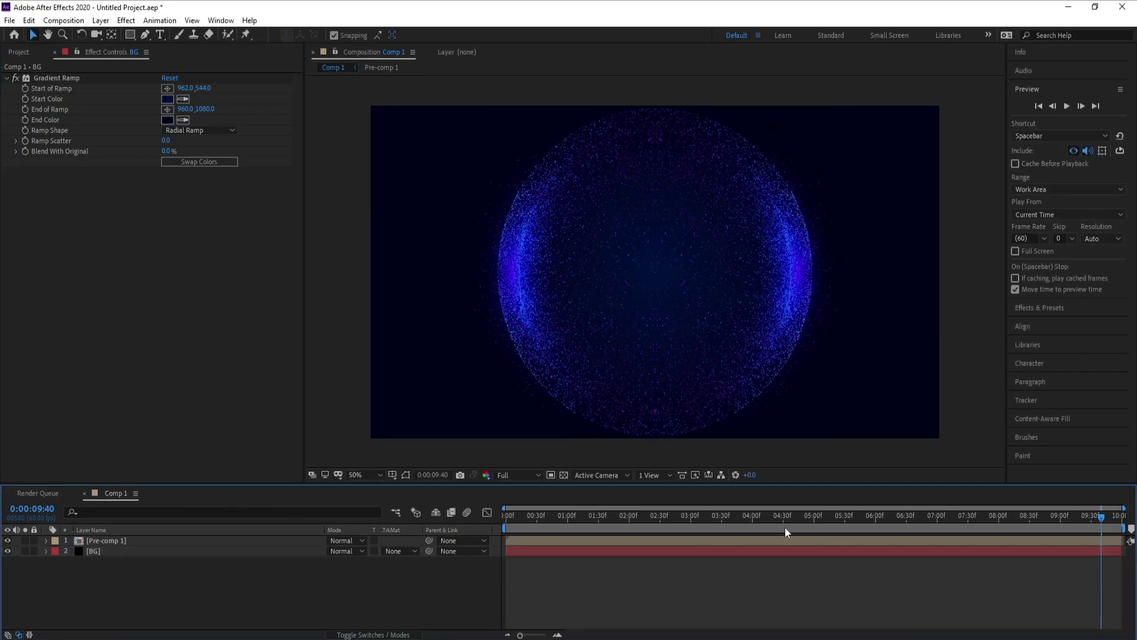
Create a black solid named P on top and move the playhead to 0:00:02:32.
click(101, 26)
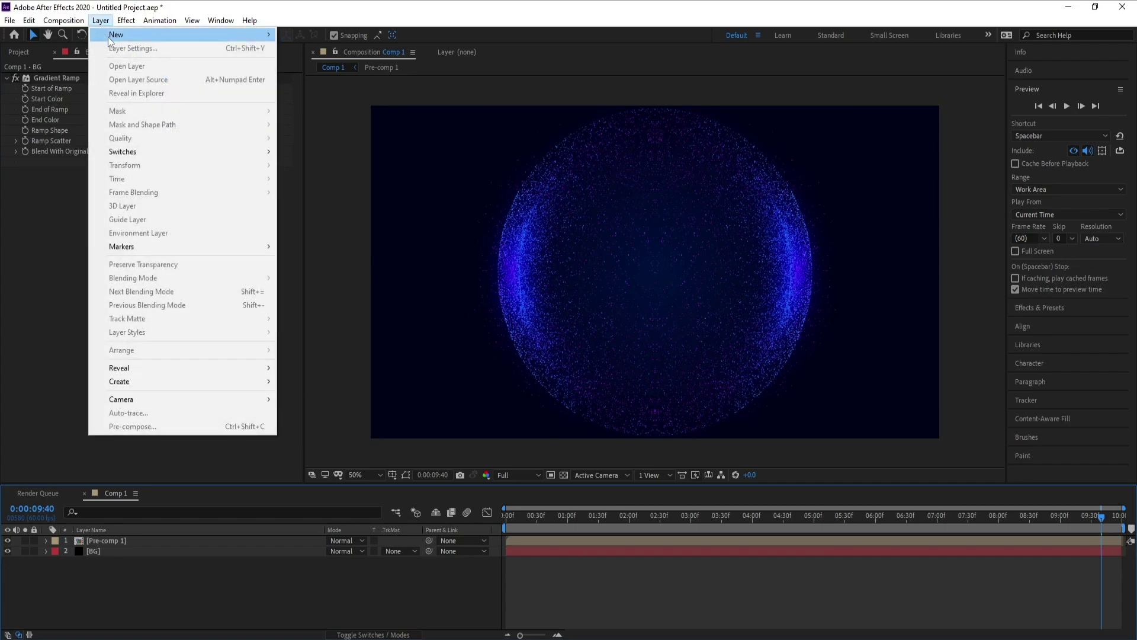
mouse_move(108, 37)
click(311, 52)
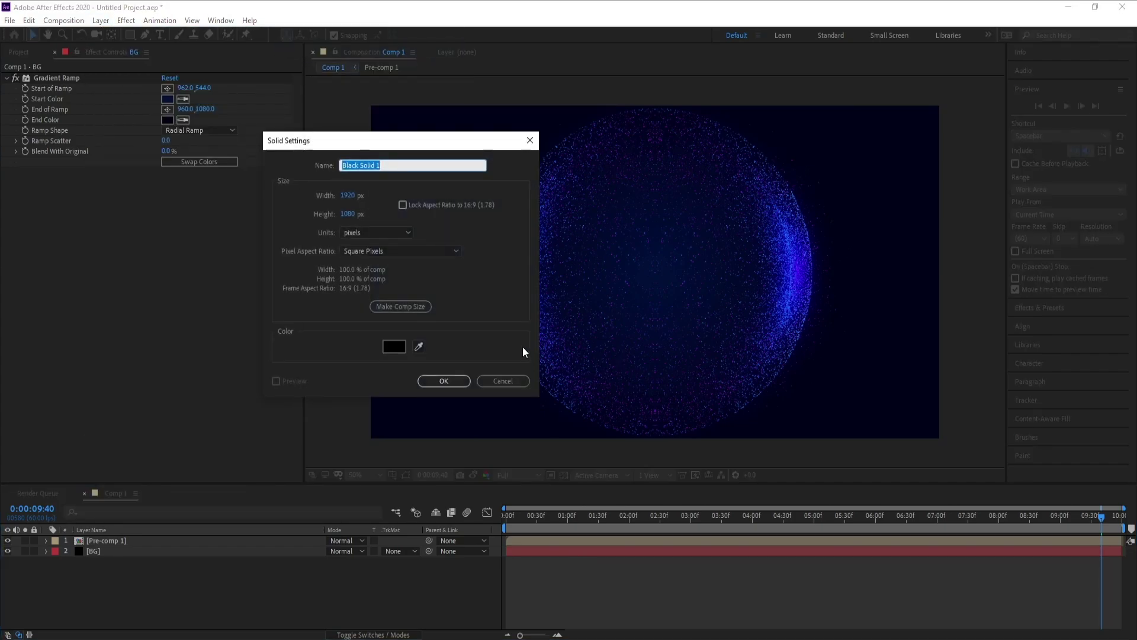
key(Caps_Lock)
text(P)
key(Return)
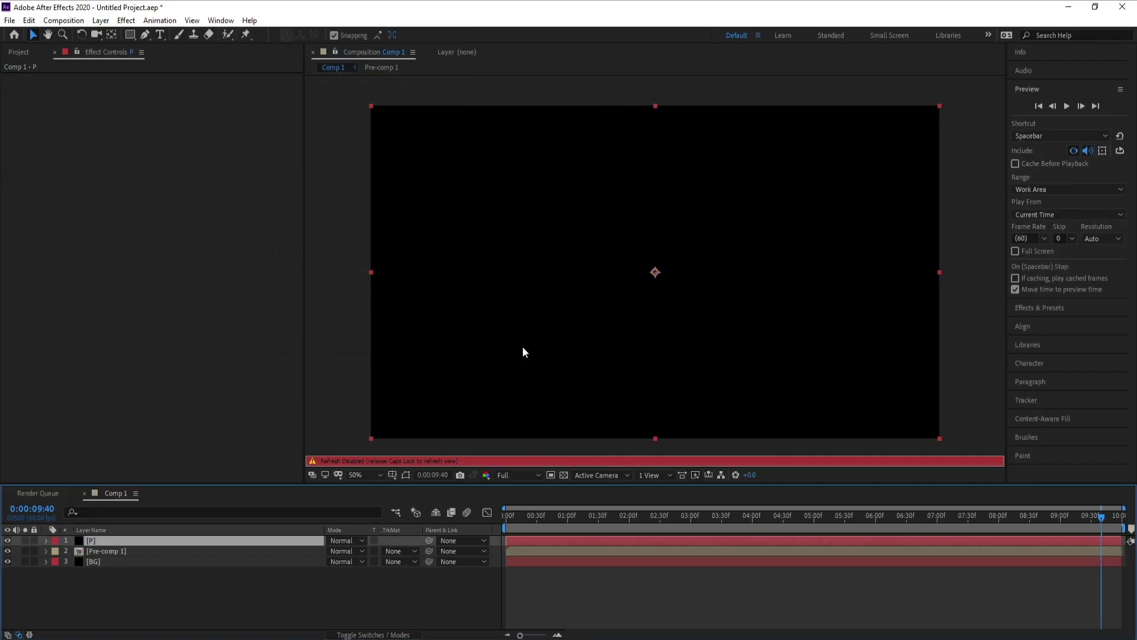
key(Caps_Lock)
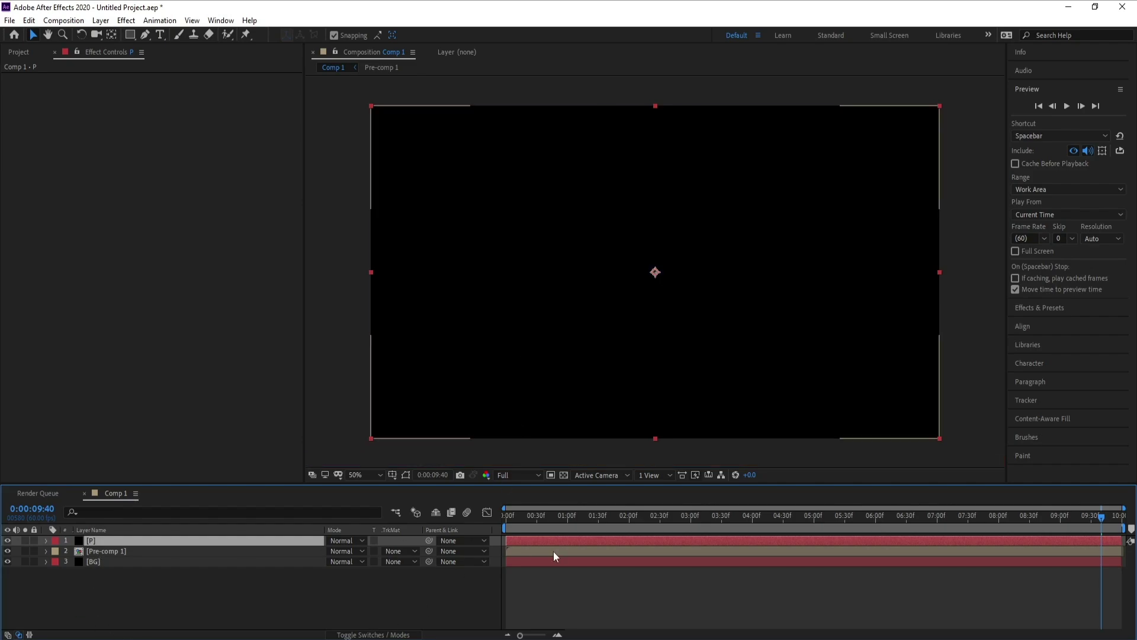
drag(654, 517, 662, 518)
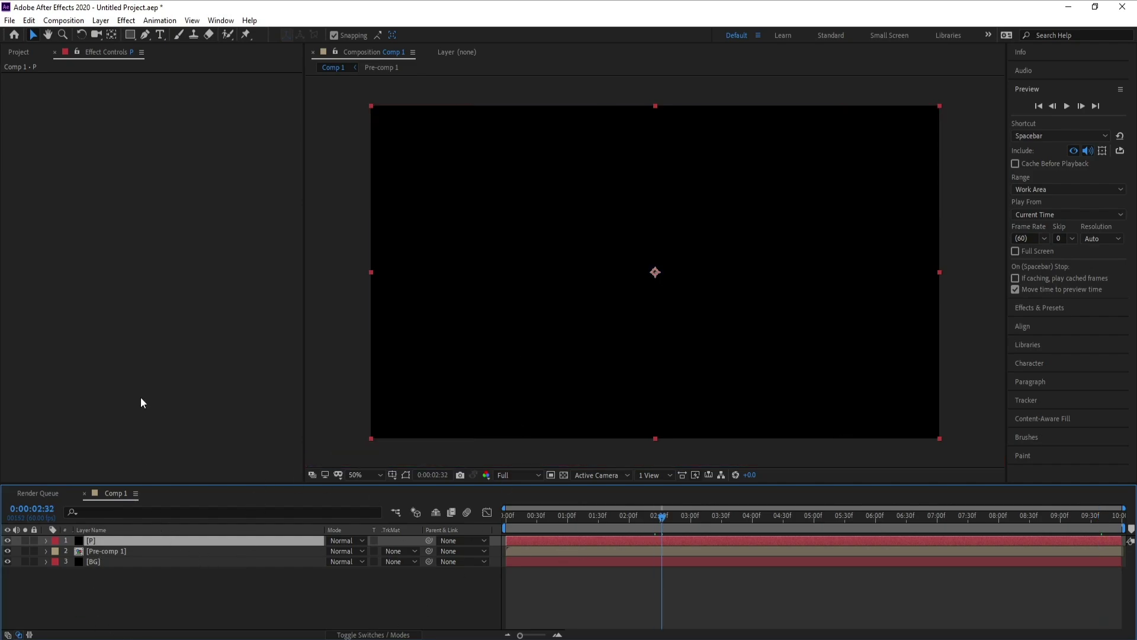
click(127, 20)
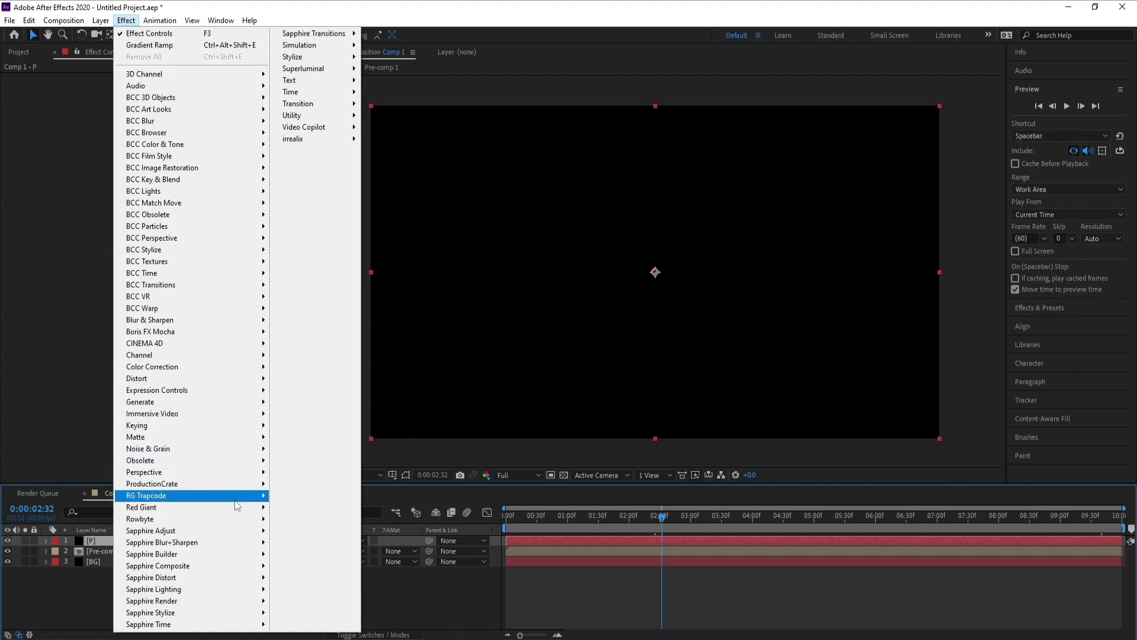
Apply Particular to layer P with a Box emitter sized XYZ Individual.
click(317, 579)
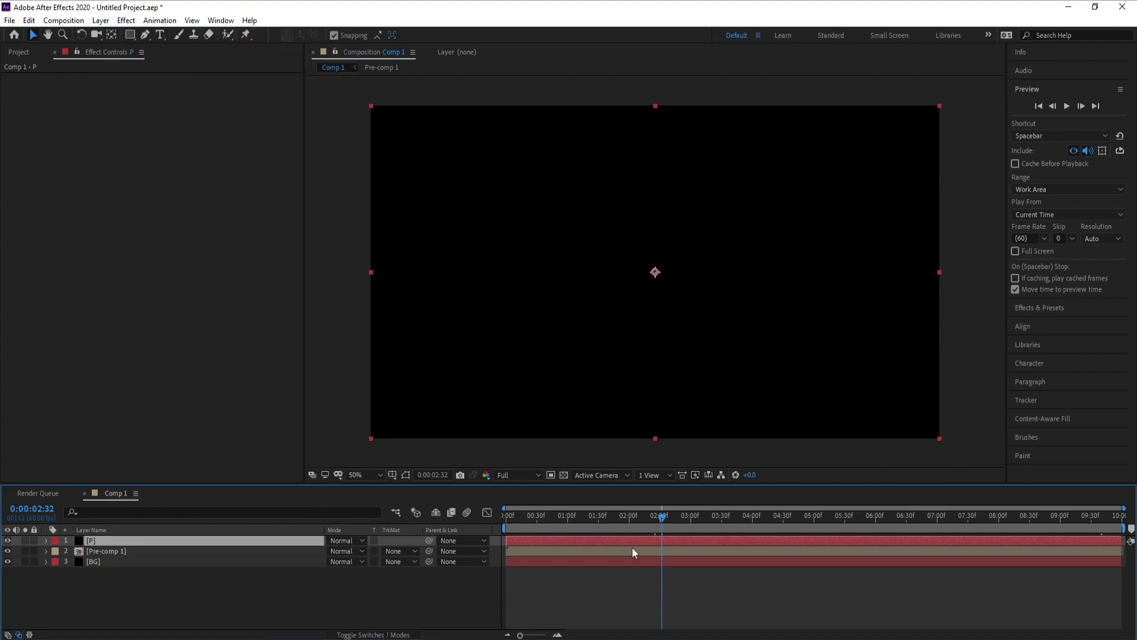
drag(667, 519, 767, 517)
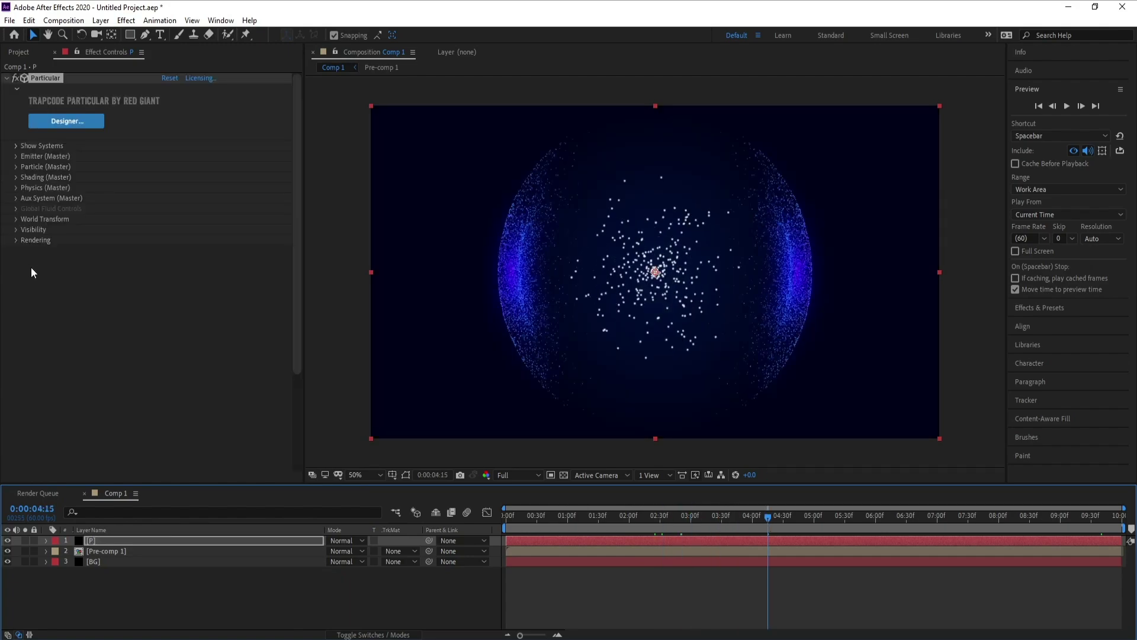
click(16, 157)
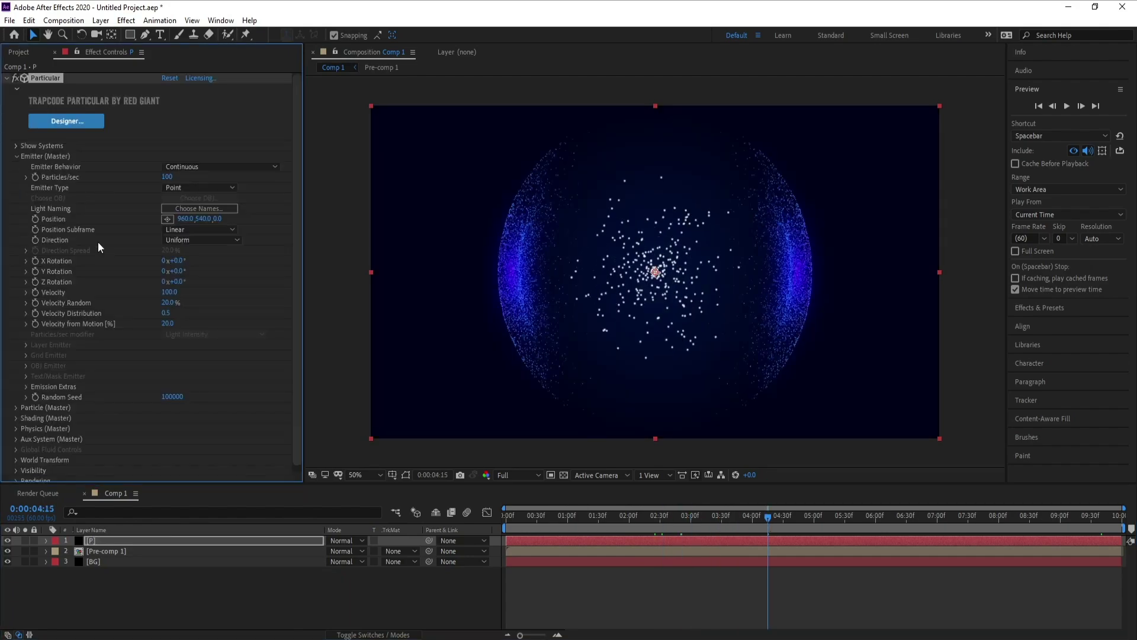
click(193, 189)
click(201, 218)
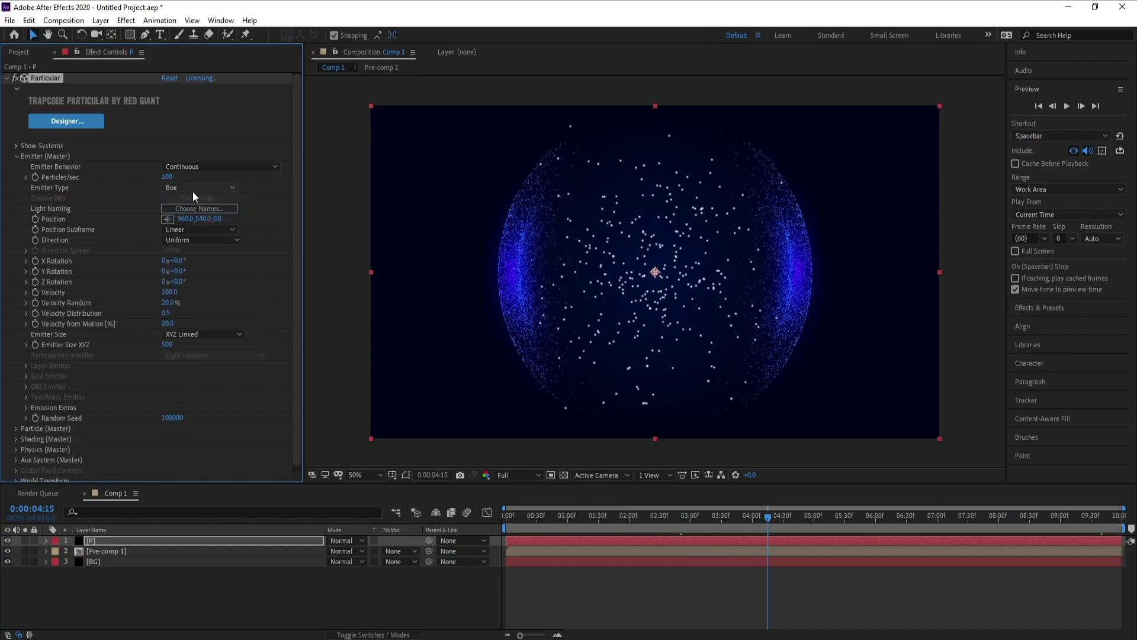
click(192, 337)
click(201, 365)
Set Velocity to 0 and the emitter size to X 1886, Y 1371.
click(170, 293)
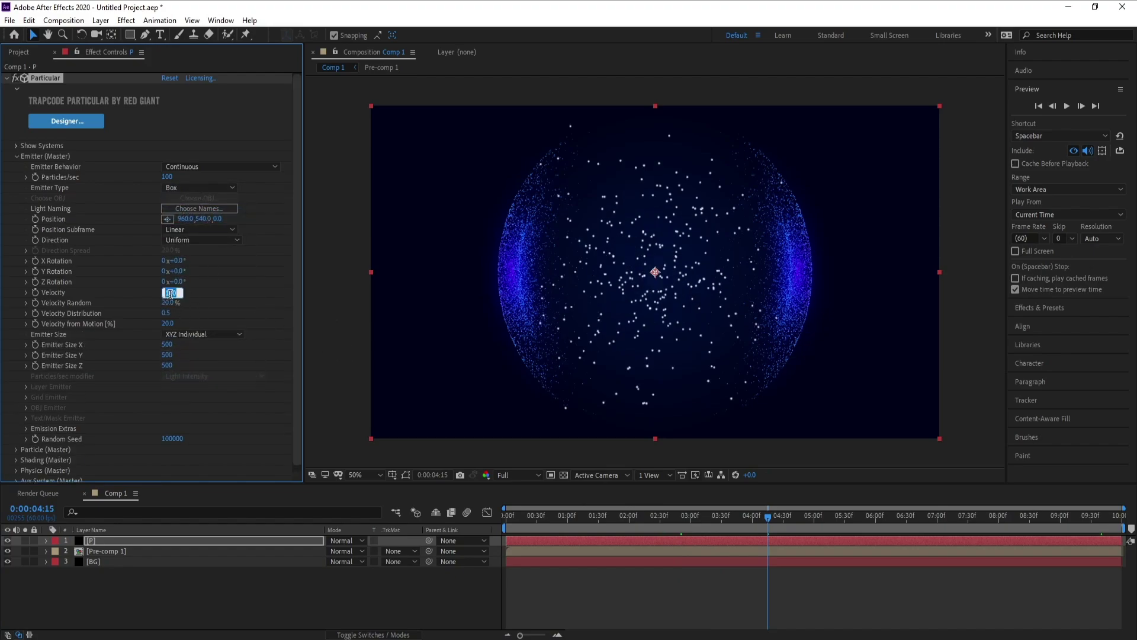
text(0)
key(Return)
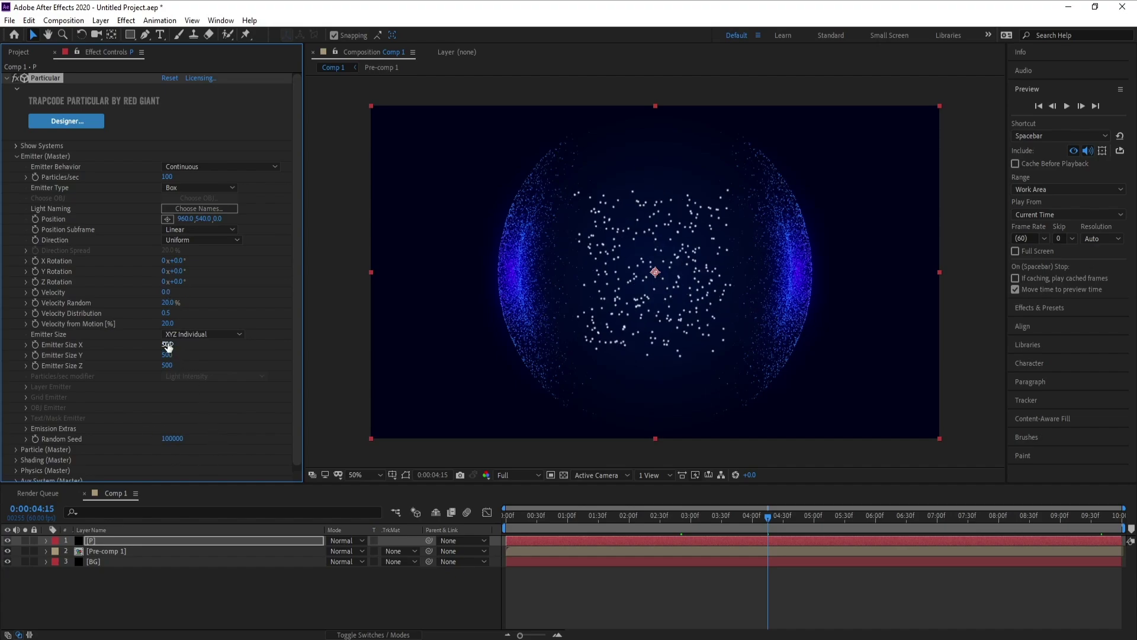
drag(168, 345, 782, 344)
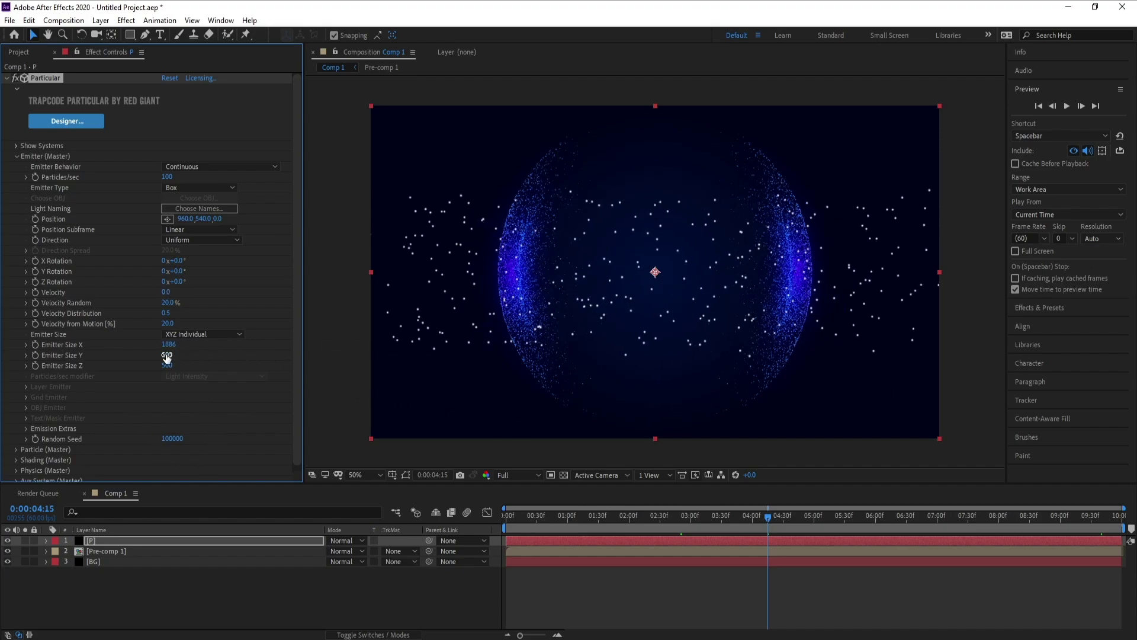
drag(167, 356, 748, 403)
Set the Particle (Master) Size to 2 on layer P and preview the fine specks.
click(14, 157)
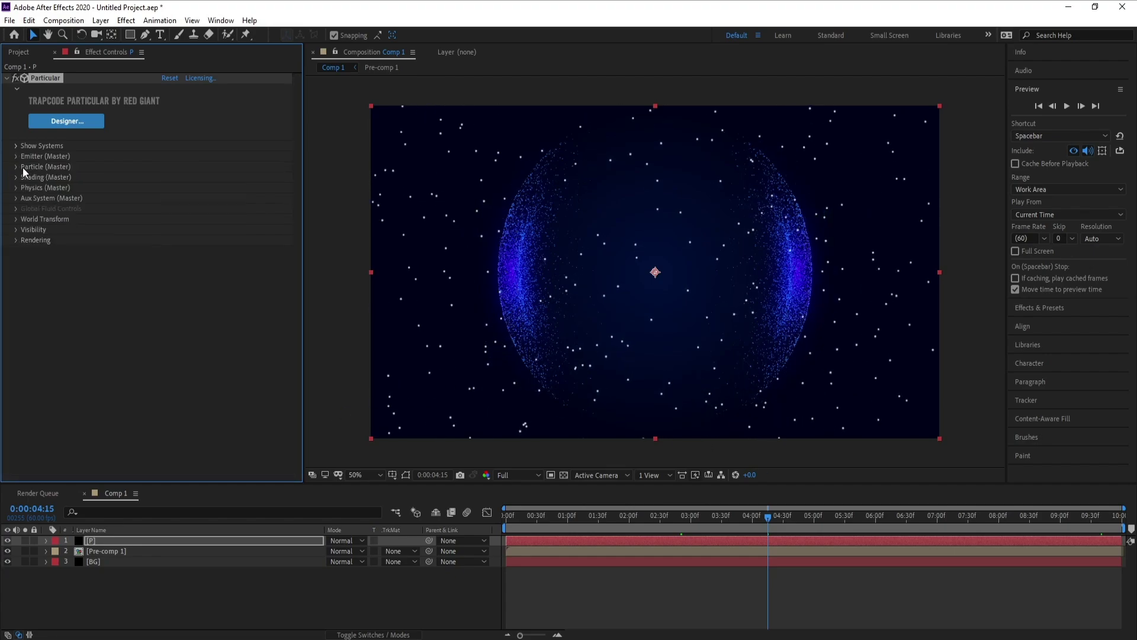
click(13, 168)
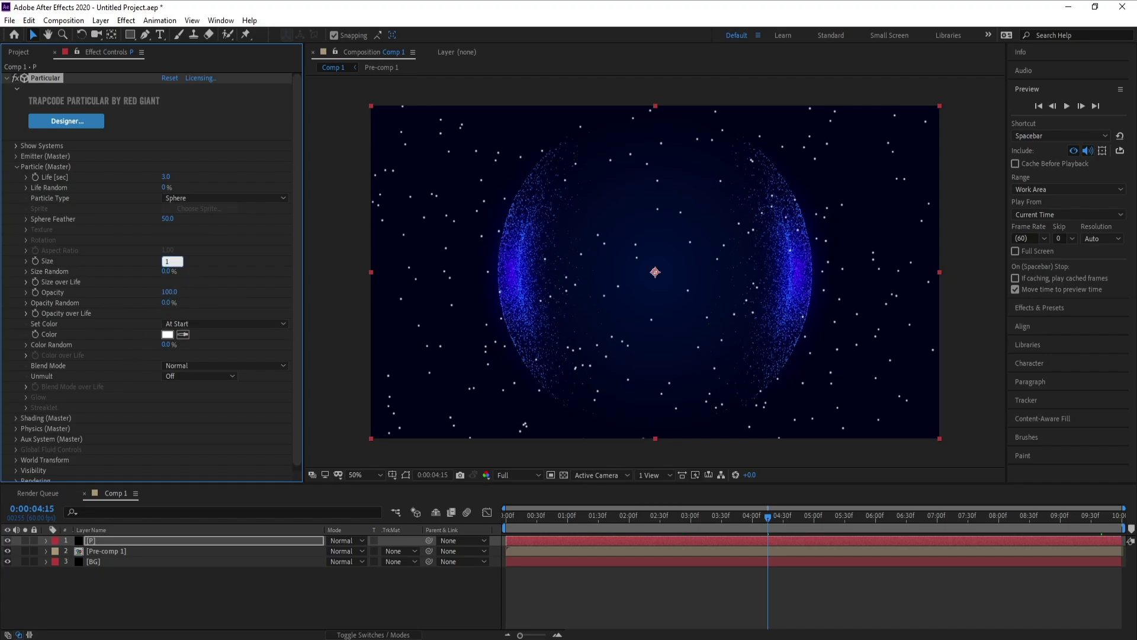
key(Return)
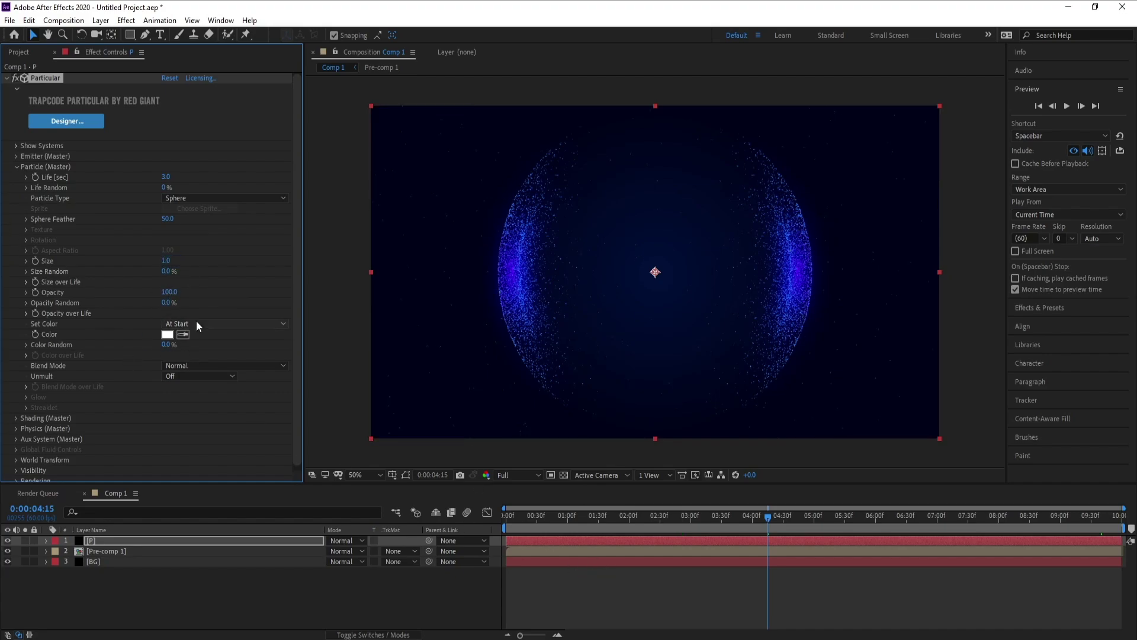
click(165, 262)
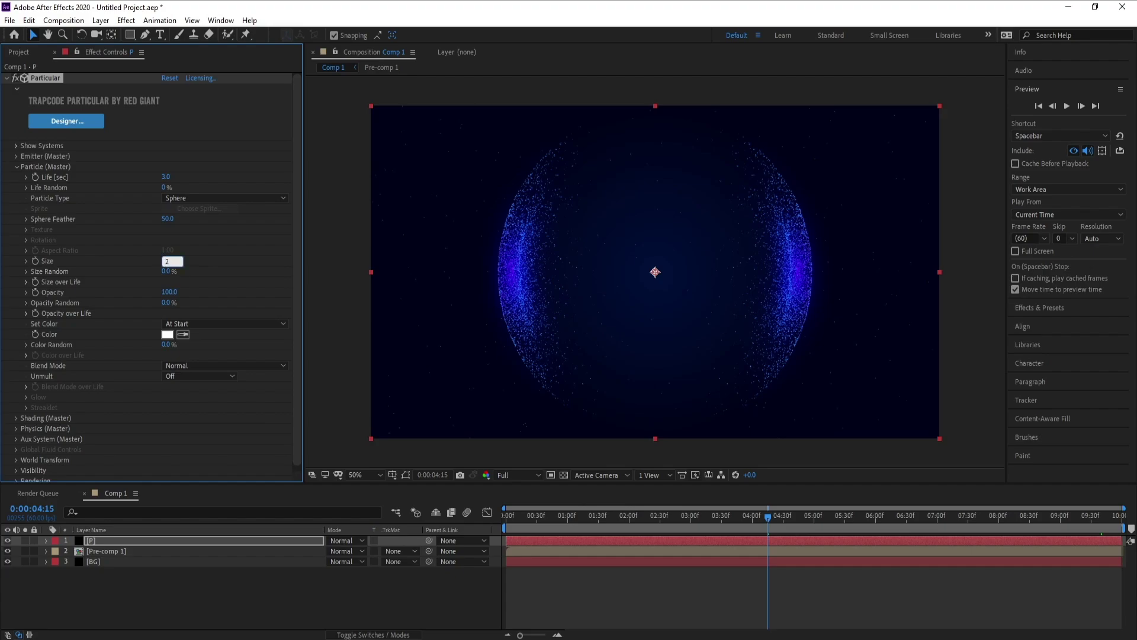
text(2)
key(Return)
key(space)
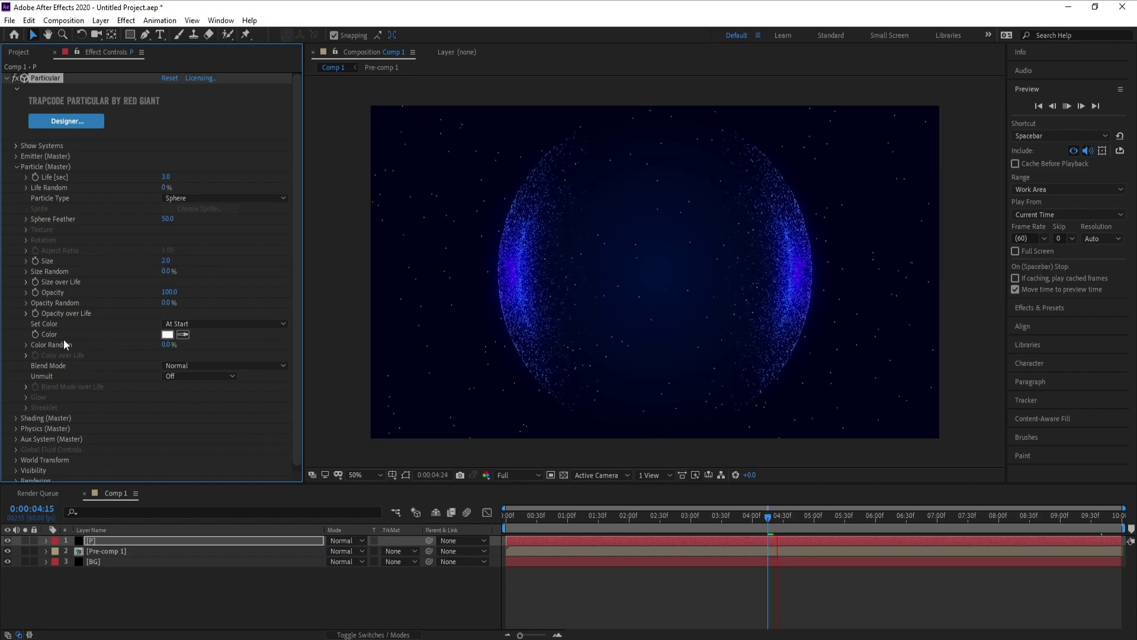
Set particle Color to Over Life using a cyan-blue preset with middle stop A700FD, then preview.
click(193, 314)
click(195, 323)
click(196, 350)
click(26, 356)
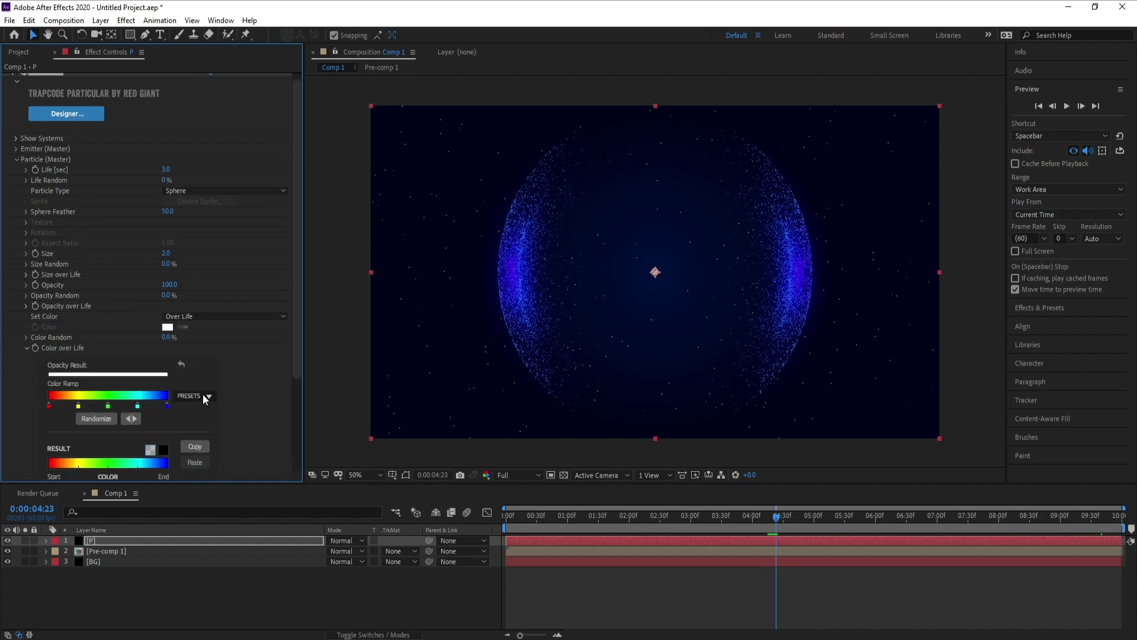
click(194, 436)
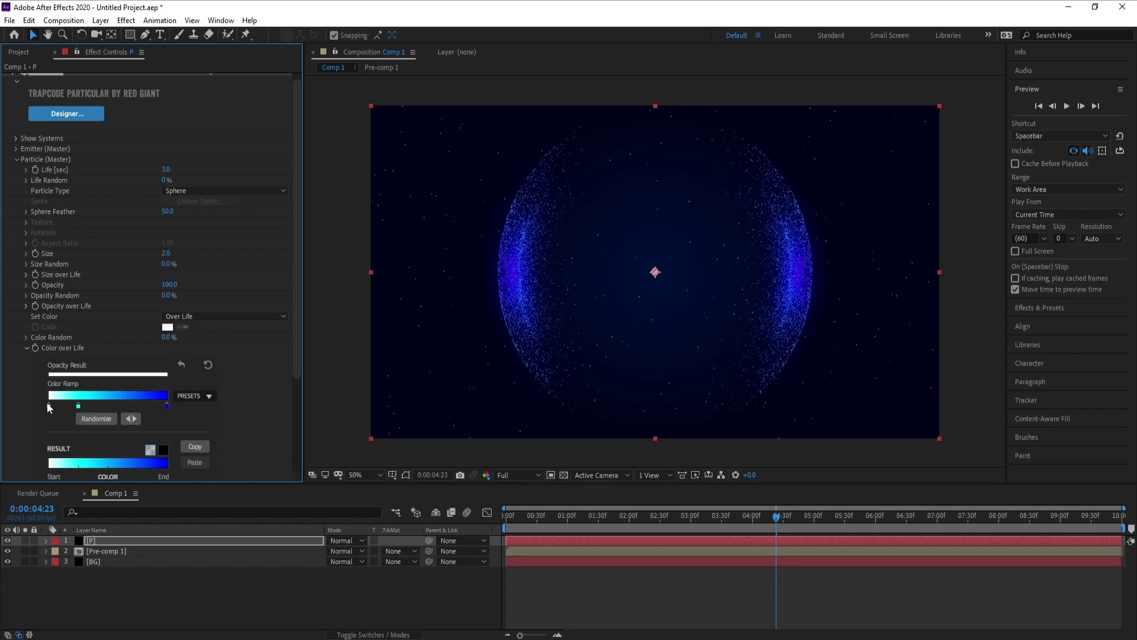
double_click(78, 405)
text(A700FD)
key(Return)
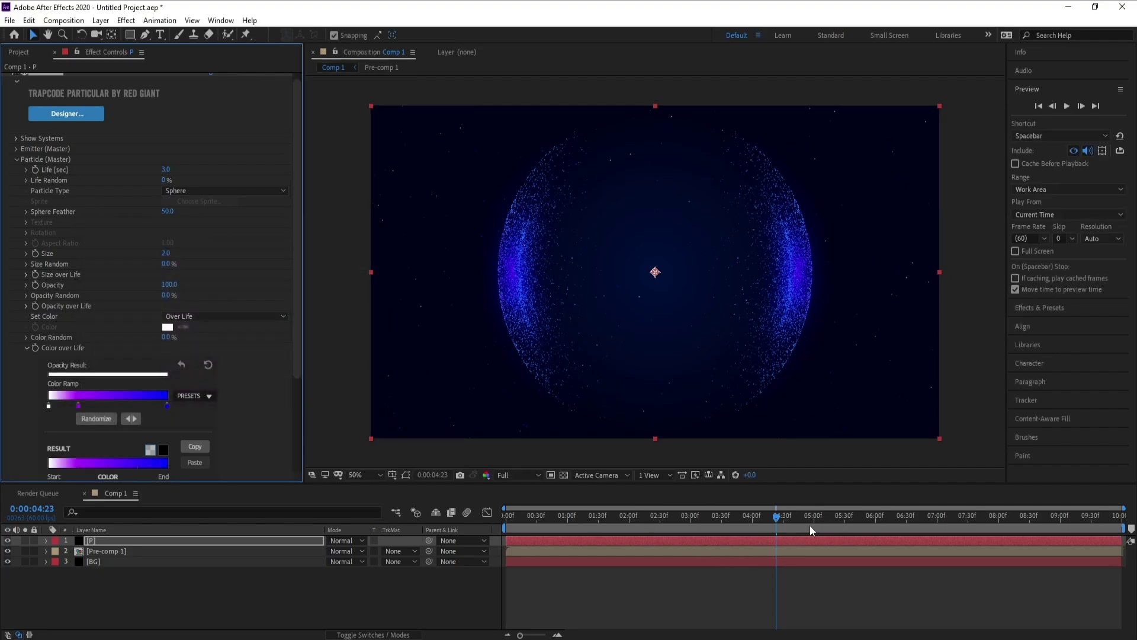
key(space)
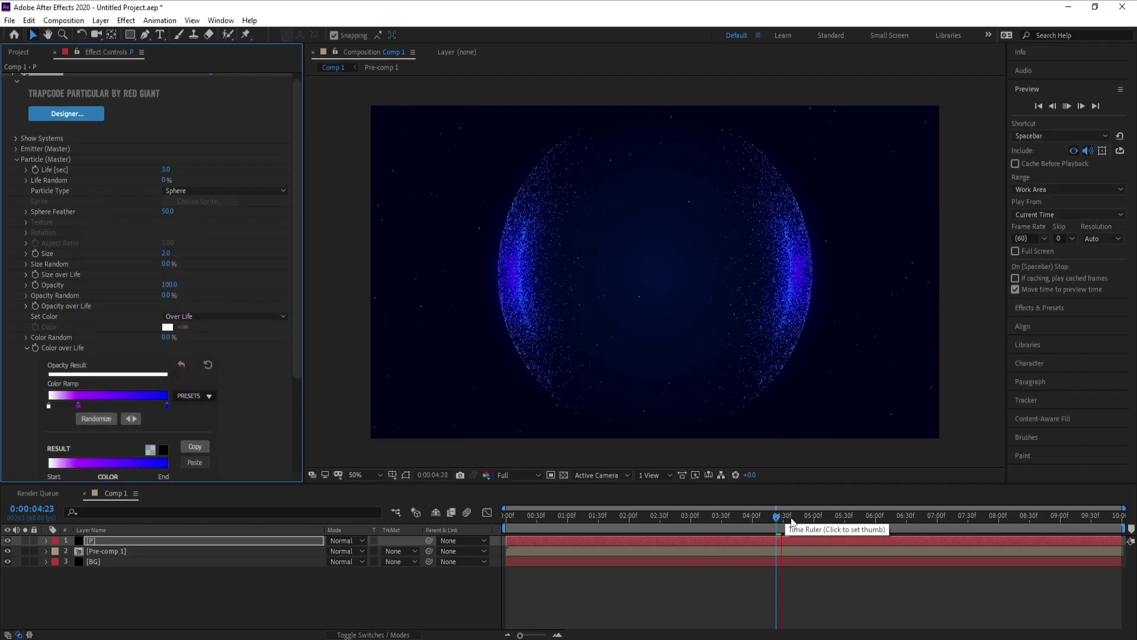
key(space)
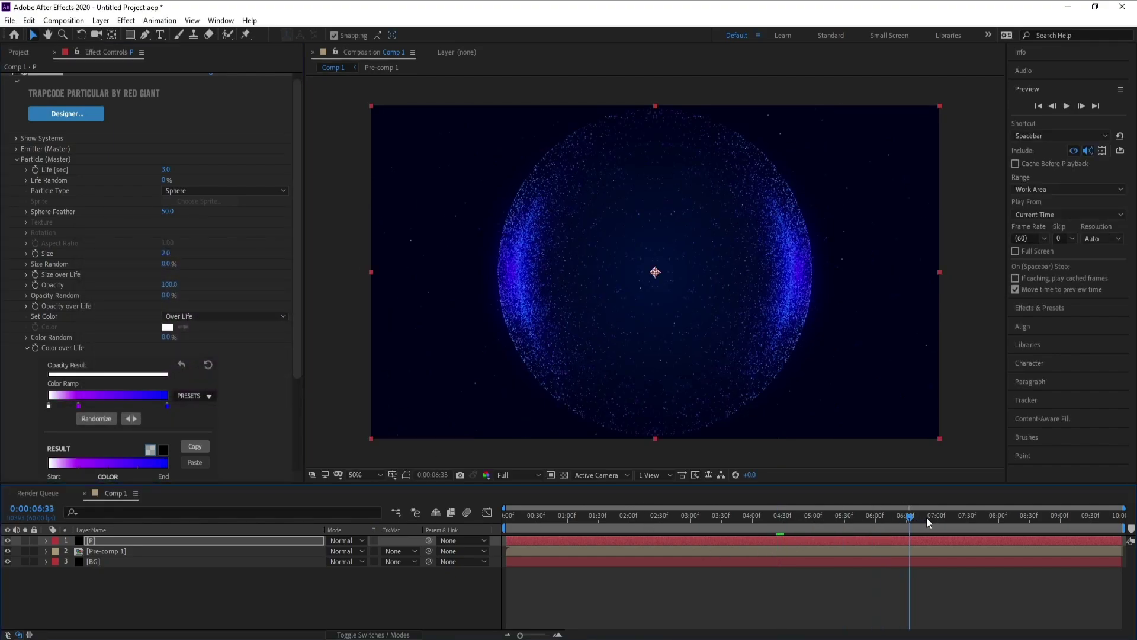
drag(954, 518, 1120, 520)
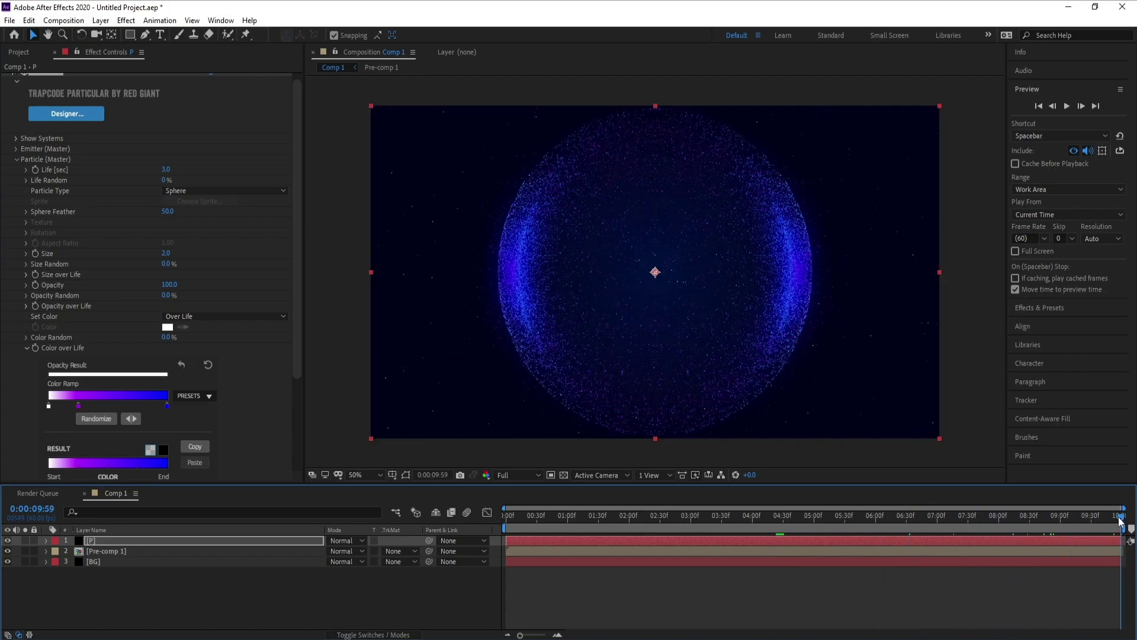